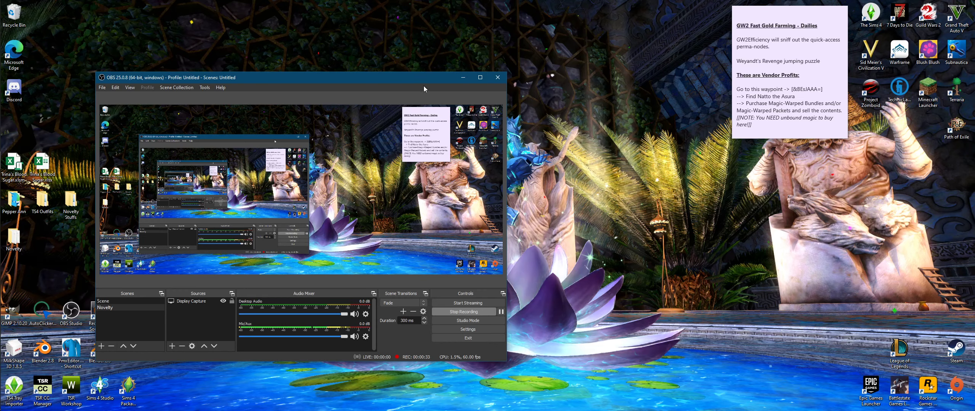
Step: Minimize the OBS Studio window to reveal the desktop
{"action": "left_click", "coordinate": [463, 81]}
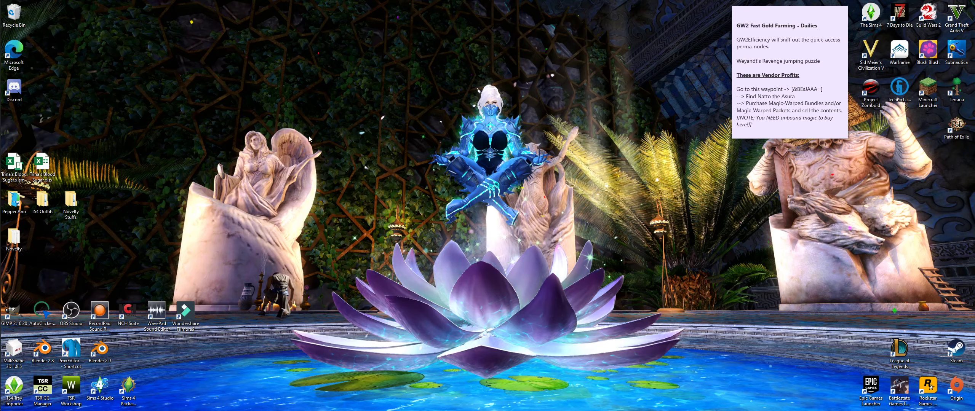
Step: Empty the Recycle Bin, permanently deleting its 11 items
{"action": "right_click", "coordinate": [26, 20]}
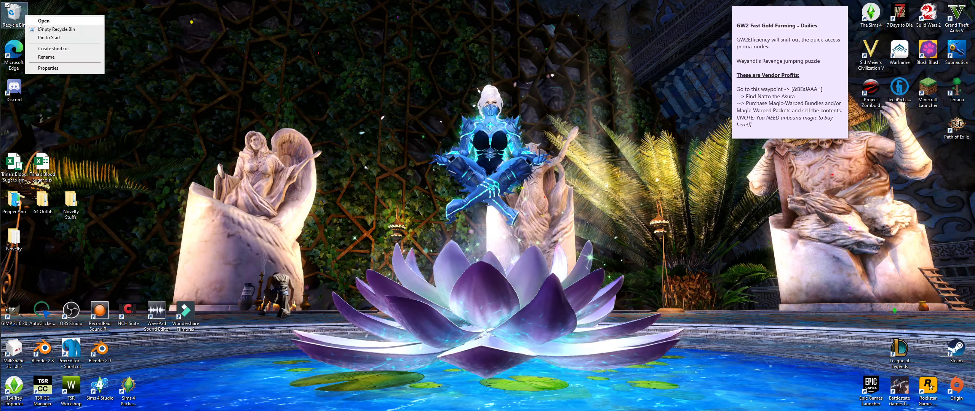
{"action": "left_click", "coordinate": [46, 29]}
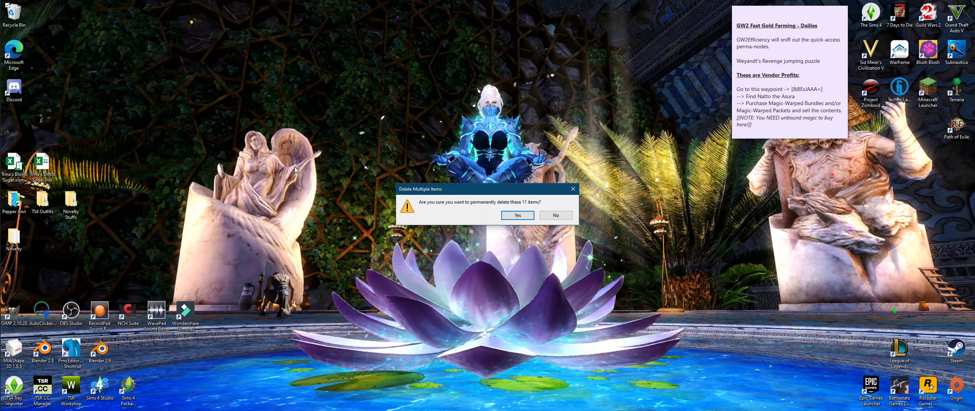
{"action": "left_click", "coordinate": [517, 216]}
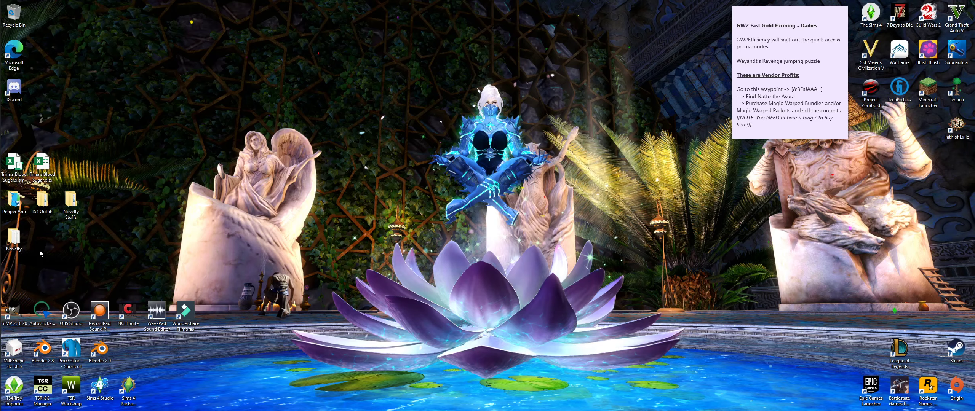
Step: Open the Novelty desktop folder and position its Explorer window at the top-left
{"action": "double_click", "coordinate": [19, 243]}
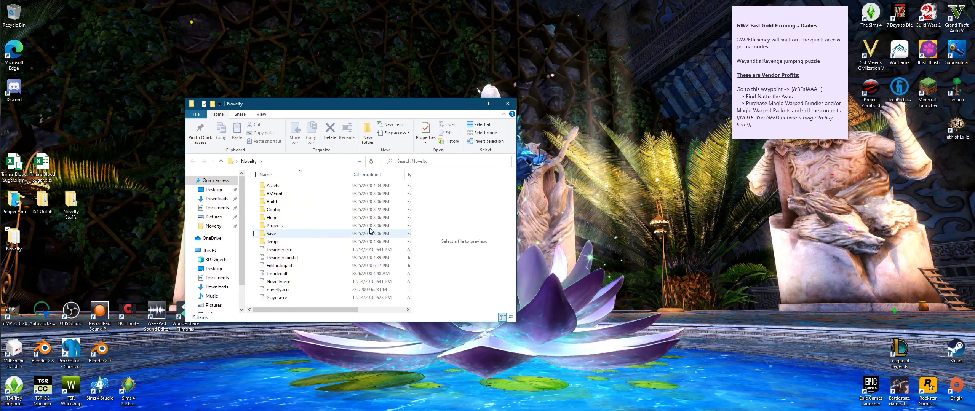
{"action": "left_click_drag", "start_coordinate": [352, 102], "coordinate": [322, 32]}
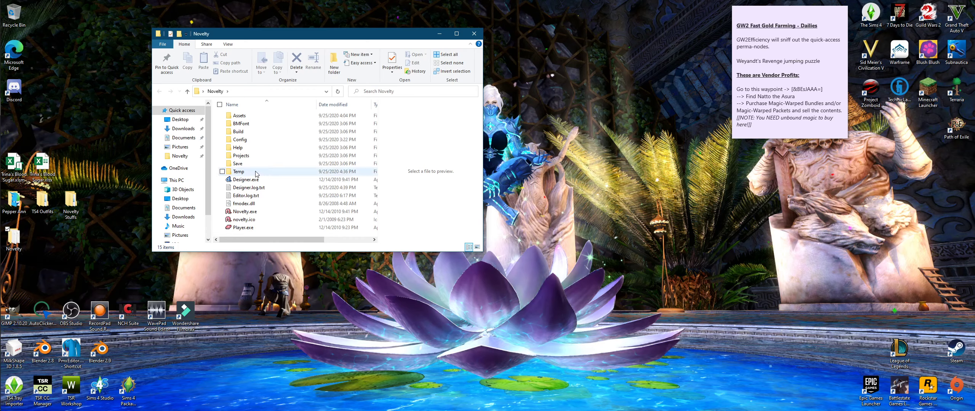
{"action": "left_click_drag", "start_coordinate": [178, 168], "coordinate": [198, 204]}
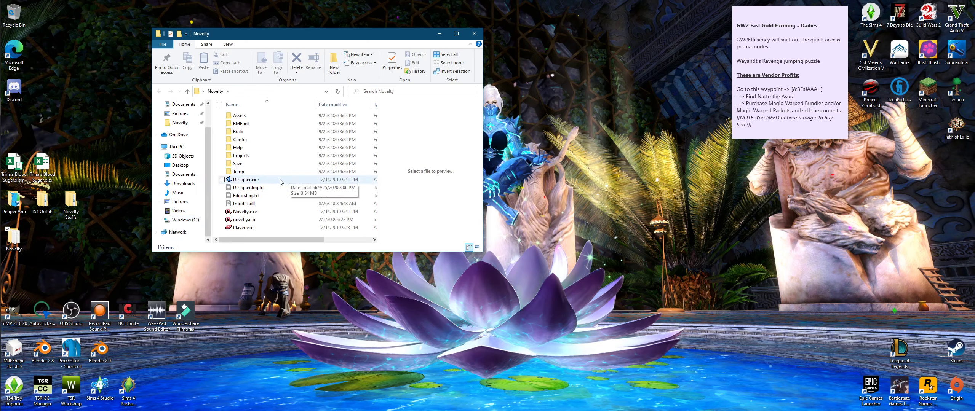
Step: Select Novelty.exe rather than Designer.exe in the Novelty folder
{"action": "left_click", "coordinate": [86, 246]}
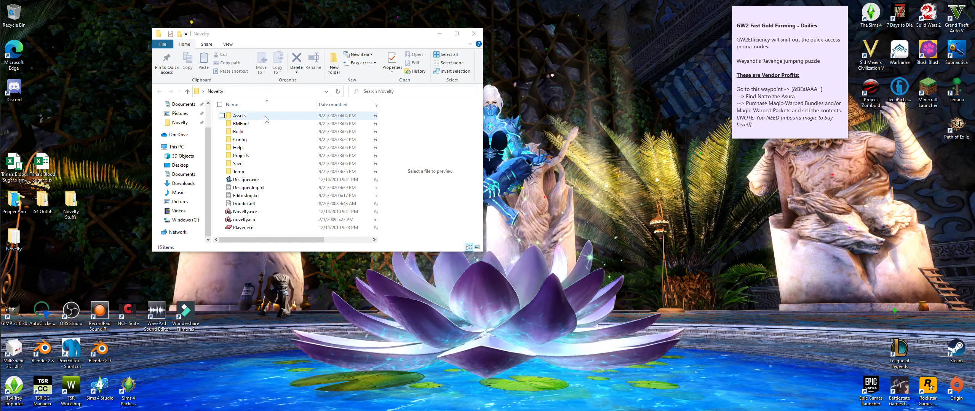
{"action": "left_click", "coordinate": [269, 185]}
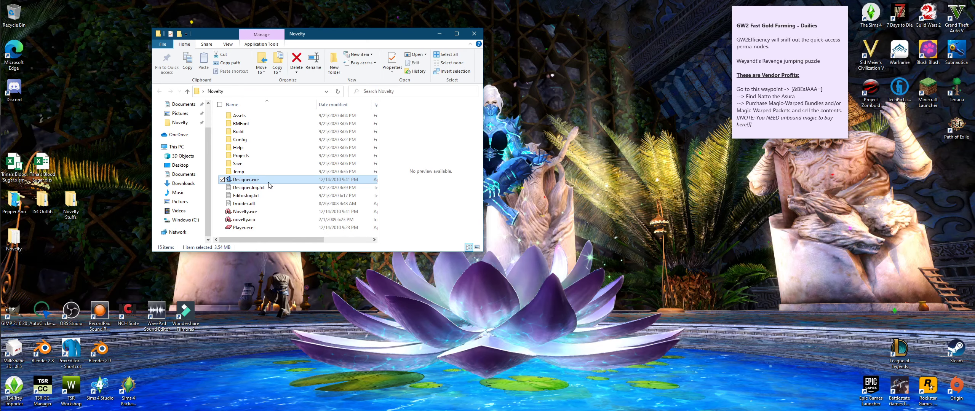
{"action": "left_click", "coordinate": [257, 212]}
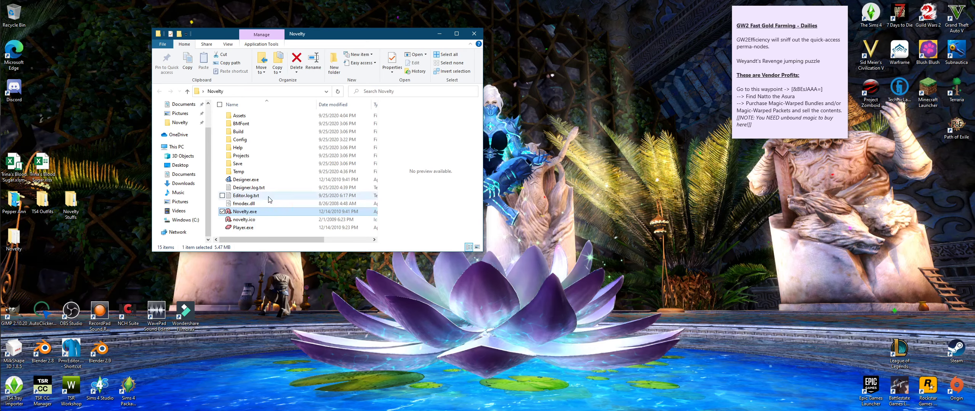
Step: Launch Novelty.exe, dismiss the welcome screen, and bring up File > Import assets
{"action": "double_click", "coordinate": [250, 212]}
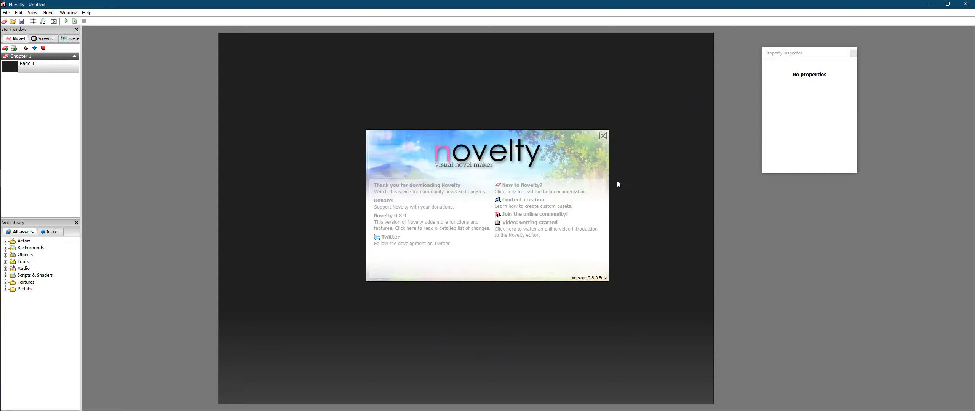
{"action": "left_click", "coordinate": [603, 136]}
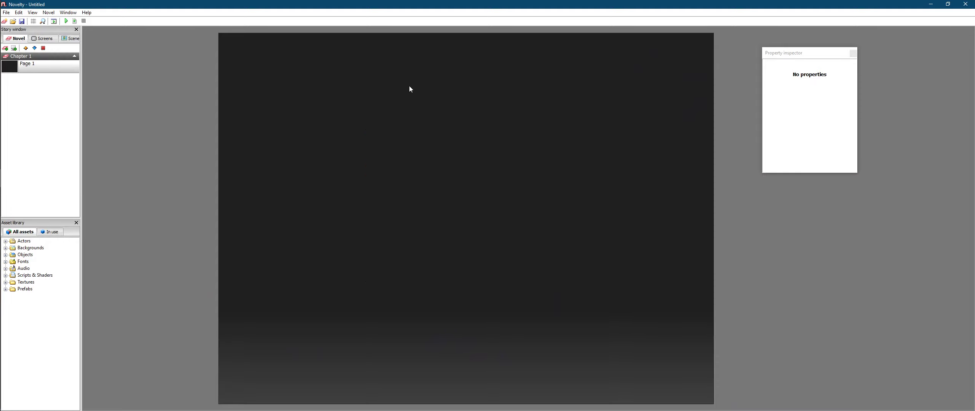
{"action": "left_click", "coordinate": [7, 13]}
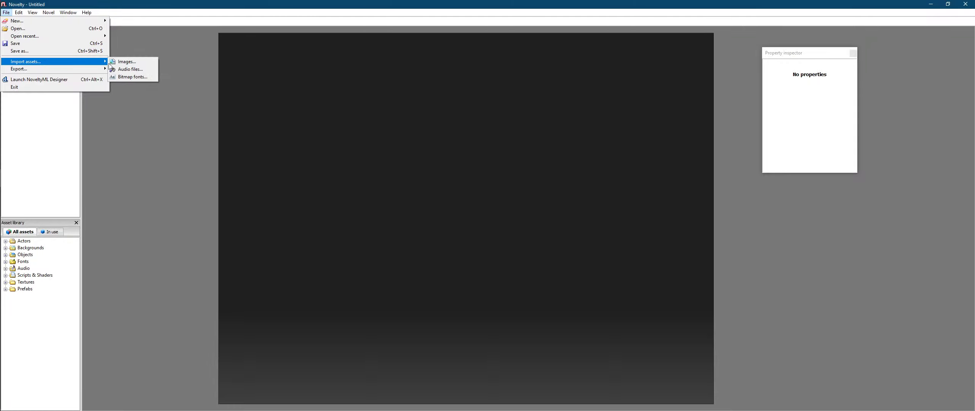
Step: Load vixeria.png, NovTuts.png and NoveltyTuts.png from Pictures into the Image import wizard
{"action": "left_click", "coordinate": [128, 62]}
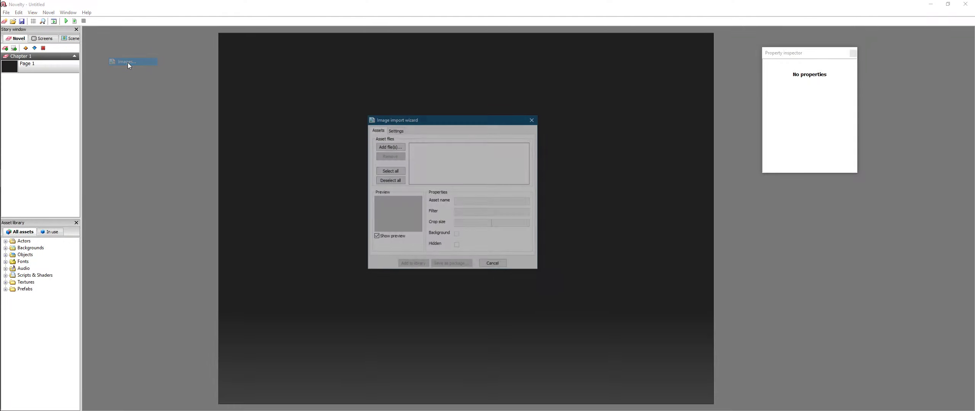
{"action": "left_click", "coordinate": [392, 148]}
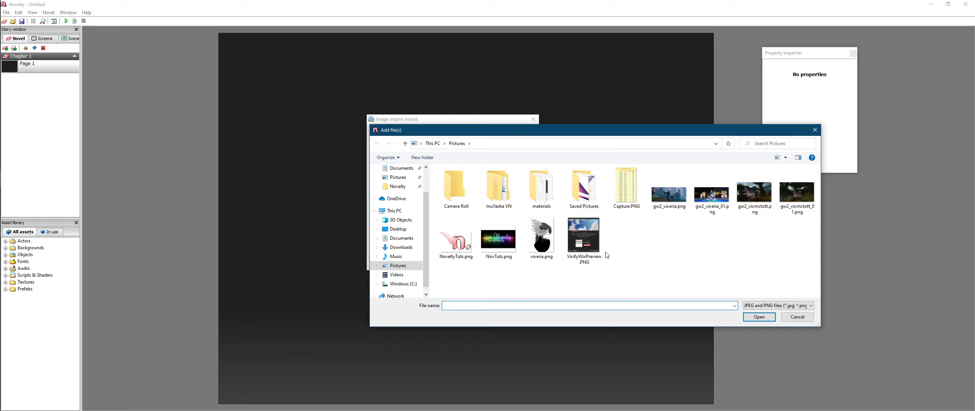
{"action": "left_click", "coordinate": [527, 254]}
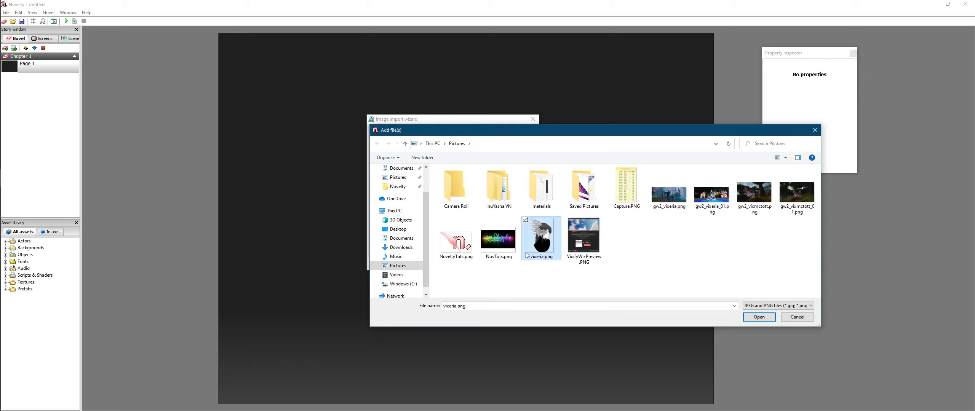
{"action": "left_click", "coordinate": [499, 244], "text": "ctrl"}
{"action": "left_click", "coordinate": [456, 247], "text": "ctrl"}
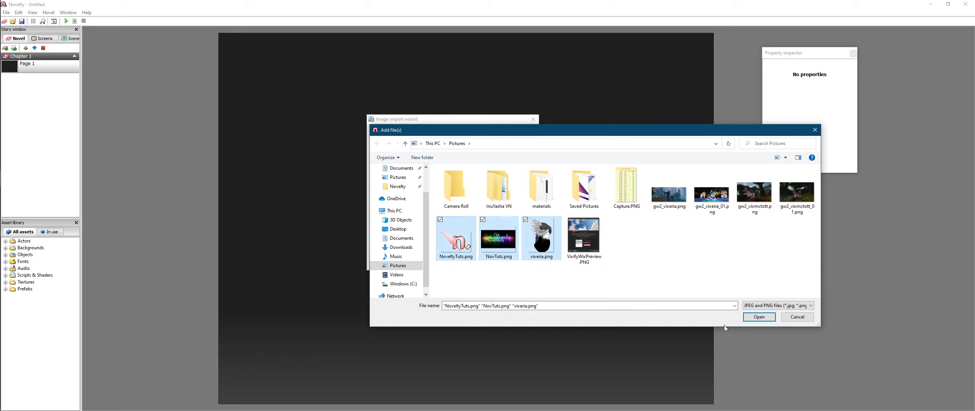
{"action": "left_click", "coordinate": [759, 317]}
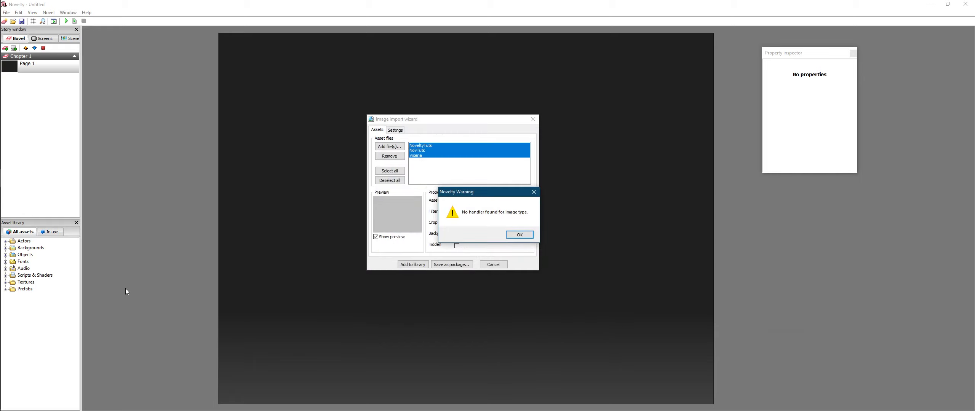
Step: Dismiss the unsupported image type warning and remove the unreadable NovTuts entry
{"action": "left_click", "coordinate": [520, 235]}
{"action": "left_click", "coordinate": [419, 156]}
{"action": "left_click", "coordinate": [432, 151]}
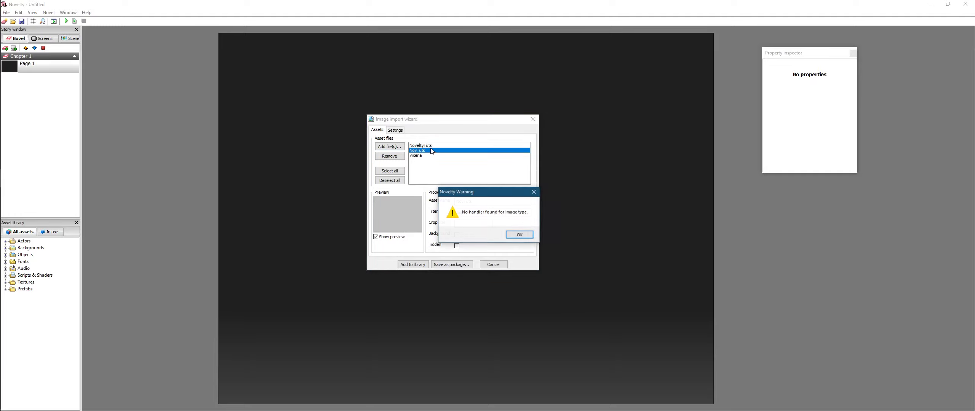
{"action": "left_click", "coordinate": [520, 234]}
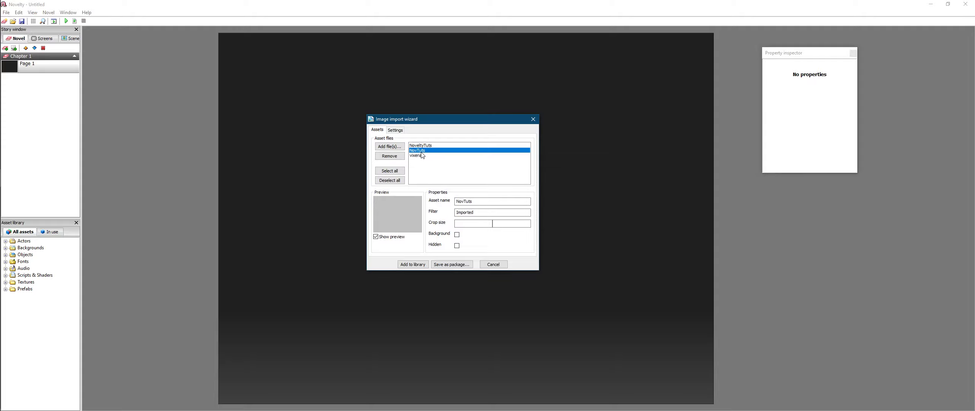
{"action": "left_click", "coordinate": [390, 156]}
Step: Check the NoveltyTuts and vixeria (511 x 703) previews, then browse Pictures for more images
{"action": "left_click", "coordinate": [429, 151]}
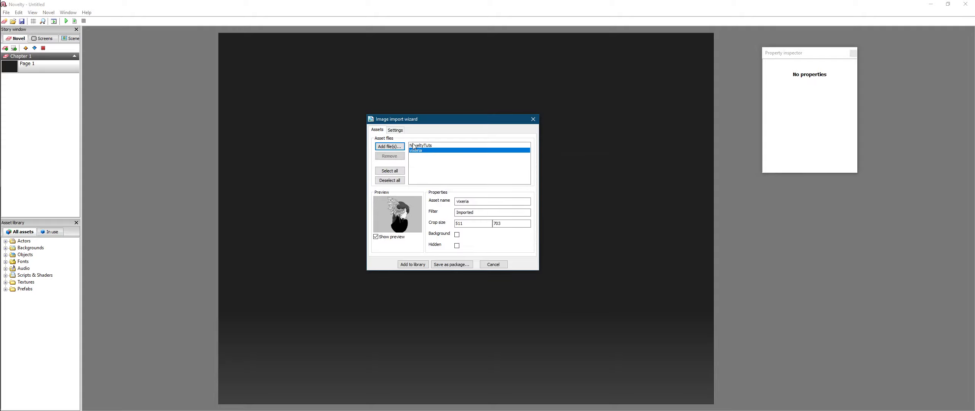
{"action": "left_click", "coordinate": [414, 145]}
{"action": "left_click", "coordinate": [420, 151]}
{"action": "left_click", "coordinate": [423, 147]}
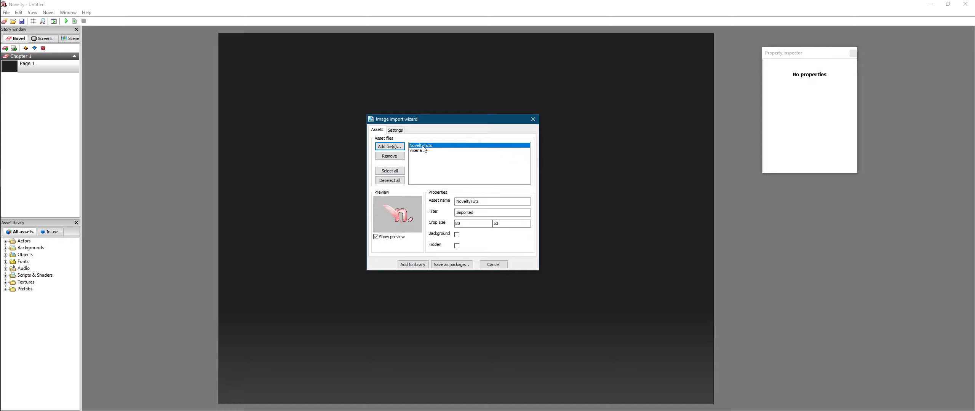
{"action": "left_click", "coordinate": [423, 151]}
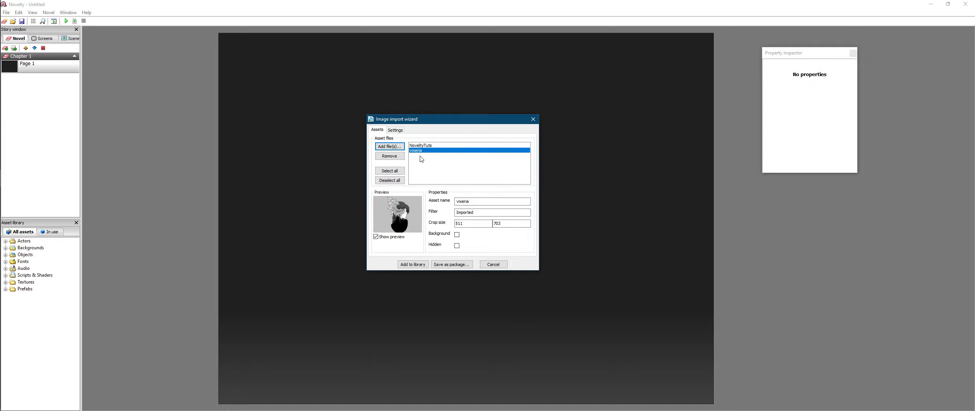
{"action": "left_click", "coordinate": [390, 146]}
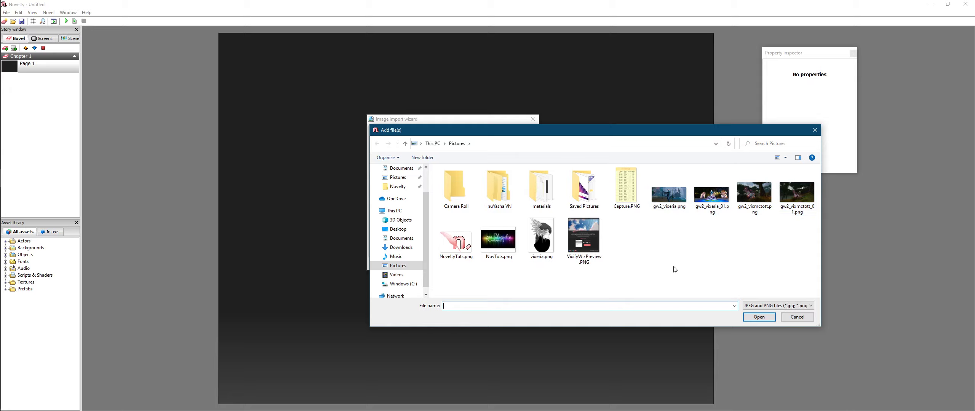
Step: Retry NovTuts.png, drop it after the warning, and add gw2_vixeria_01.png (2560 x 1080) instead
{"action": "double_click", "coordinate": [494, 241]}
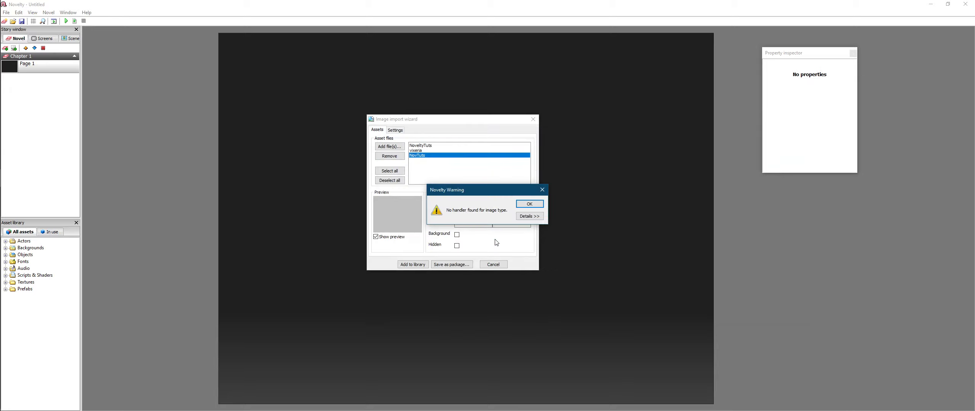
{"action": "left_click", "coordinate": [530, 204]}
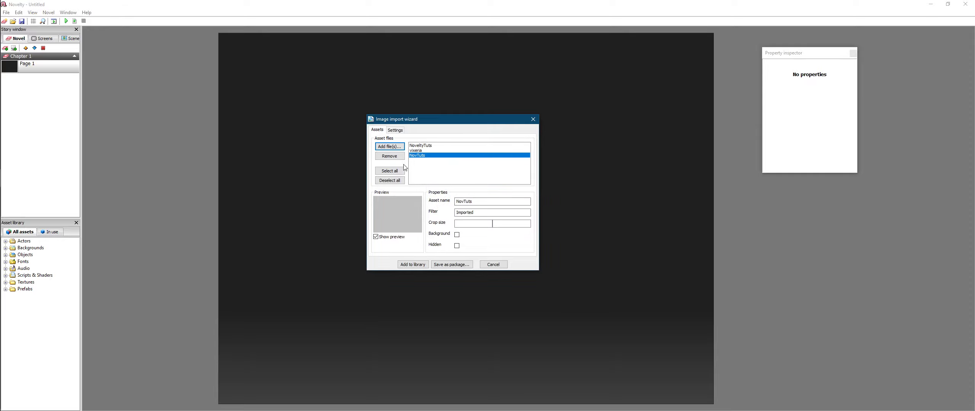
{"action": "left_click", "coordinate": [390, 156]}
{"action": "left_click", "coordinate": [416, 151]}
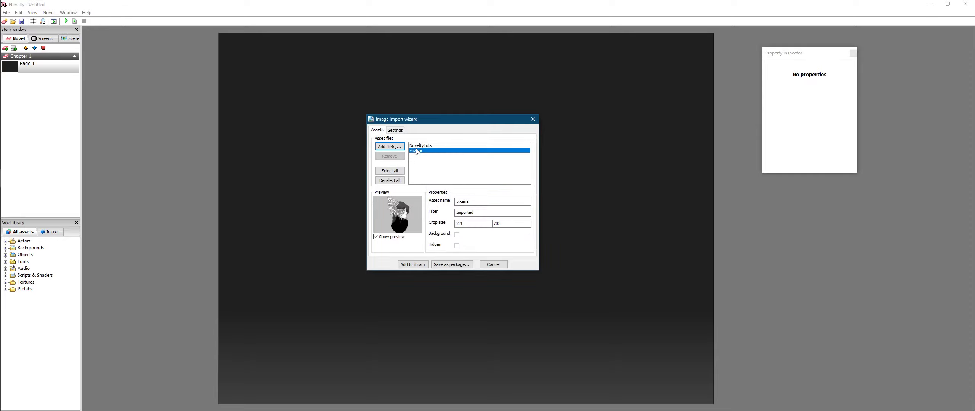
{"action": "left_click", "coordinate": [389, 146]}
{"action": "double_click", "coordinate": [702, 206]}
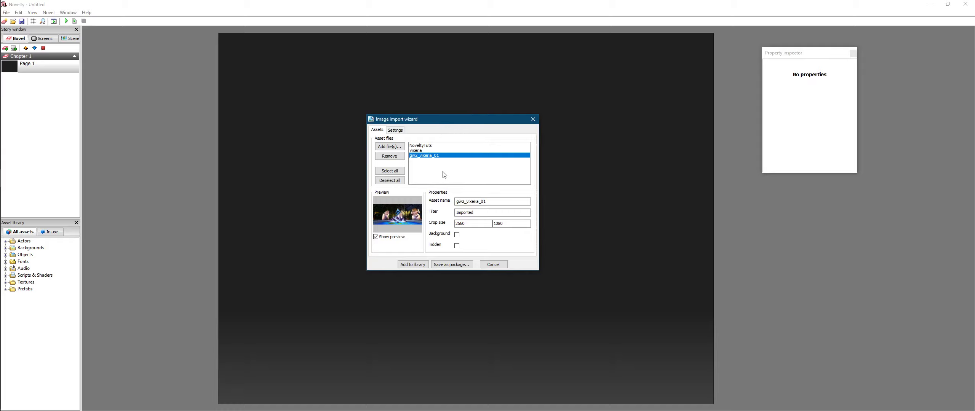
{"action": "left_click", "coordinate": [426, 151]}
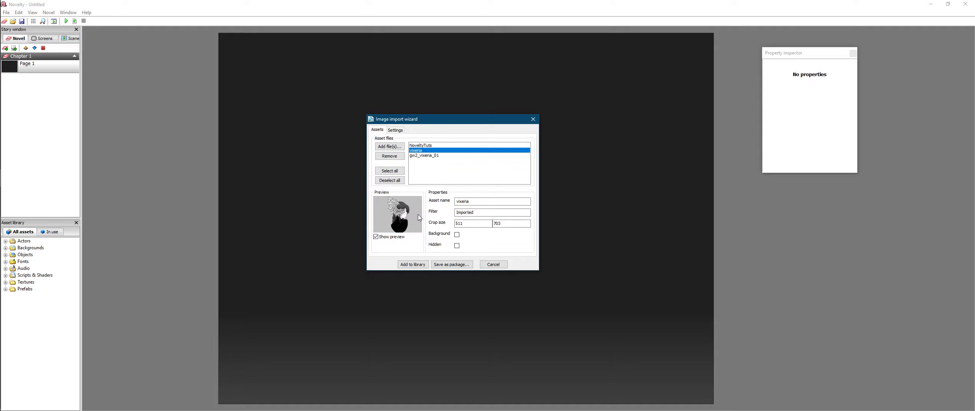
{"action": "left_click", "coordinate": [434, 156]}
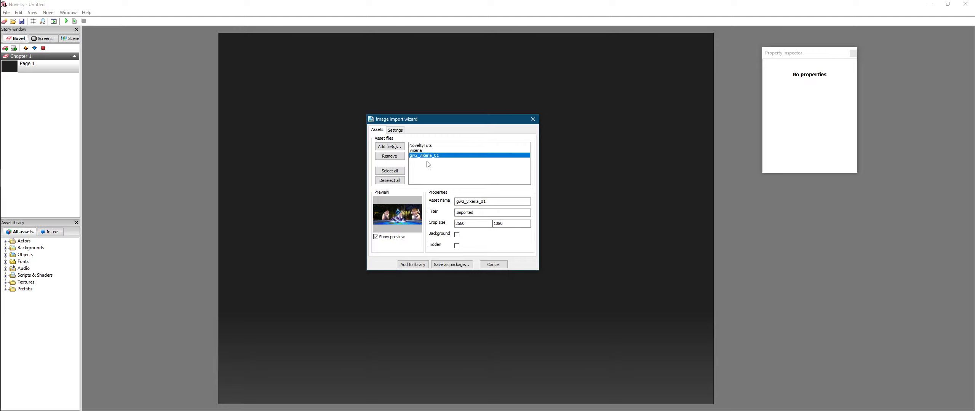
{"action": "left_click", "coordinate": [429, 147]}
{"action": "left_click", "coordinate": [428, 152]}
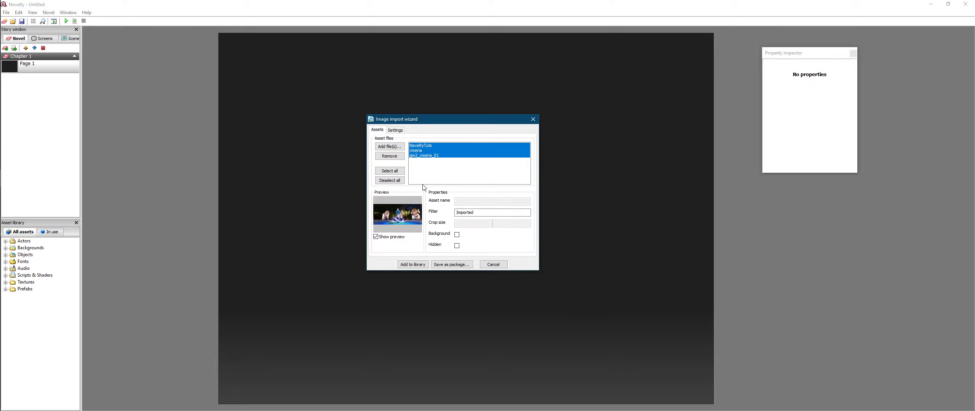
{"action": "left_click", "coordinate": [430, 156]}
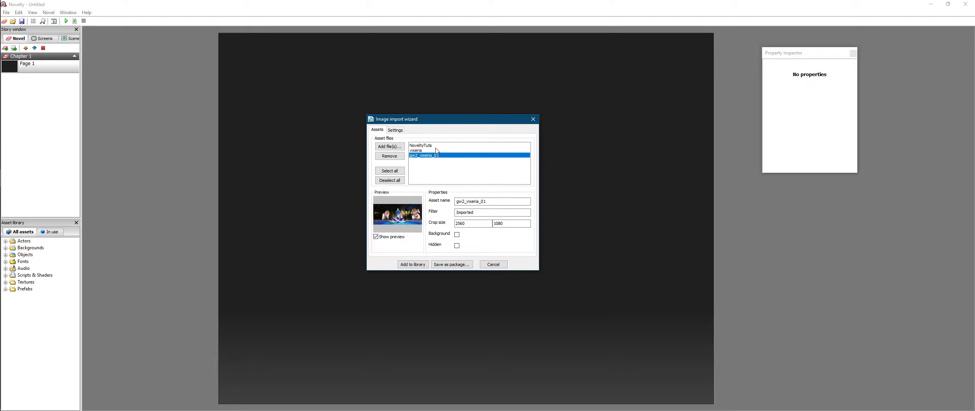
{"action": "left_click", "coordinate": [432, 150], "text": "ctrl"}
{"action": "left_click", "coordinate": [425, 146], "text": "ctrl"}
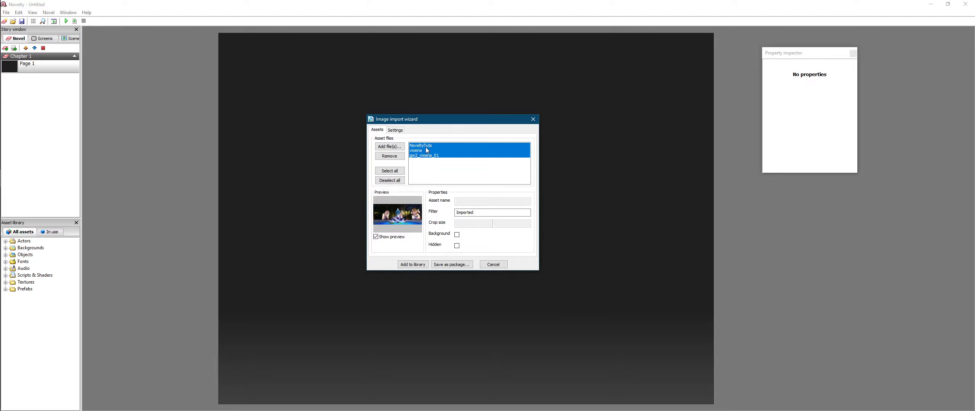
{"action": "left_click", "coordinate": [434, 156]}
{"action": "left_click", "coordinate": [436, 145], "text": "shift"}
{"action": "left_click", "coordinate": [432, 146]}
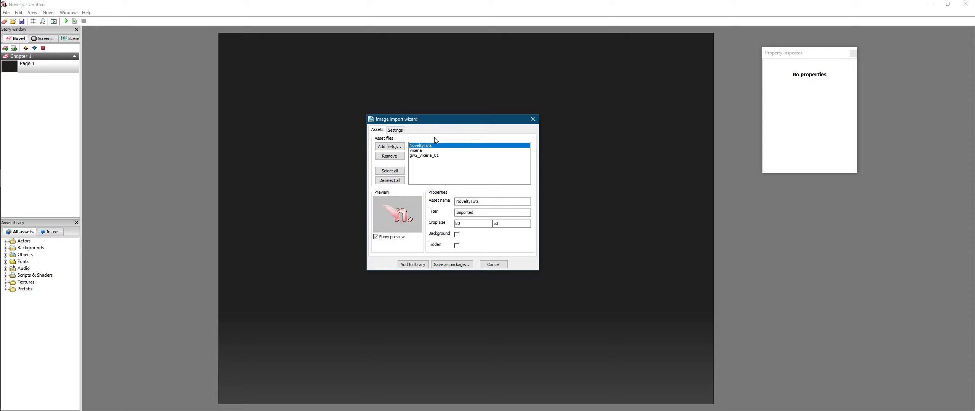
{"action": "left_click", "coordinate": [426, 160]}
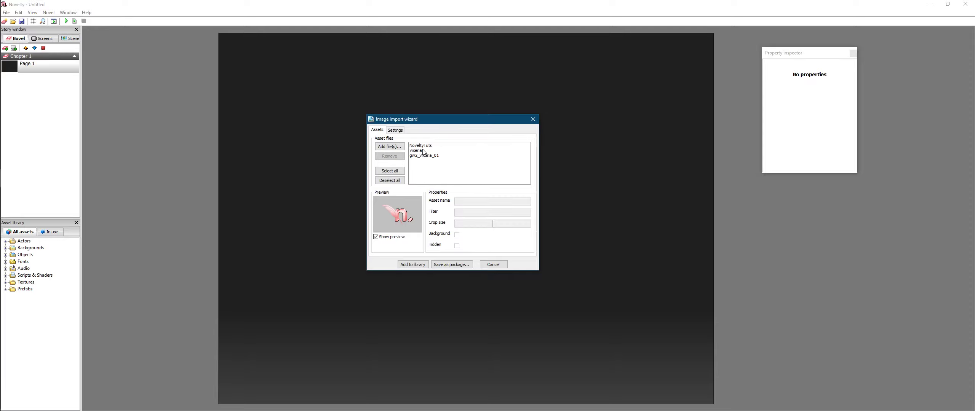
{"action": "left_click", "coordinate": [422, 151]}
{"action": "left_click", "coordinate": [423, 146]}
{"action": "left_click", "coordinate": [425, 156], "text": "shift"}
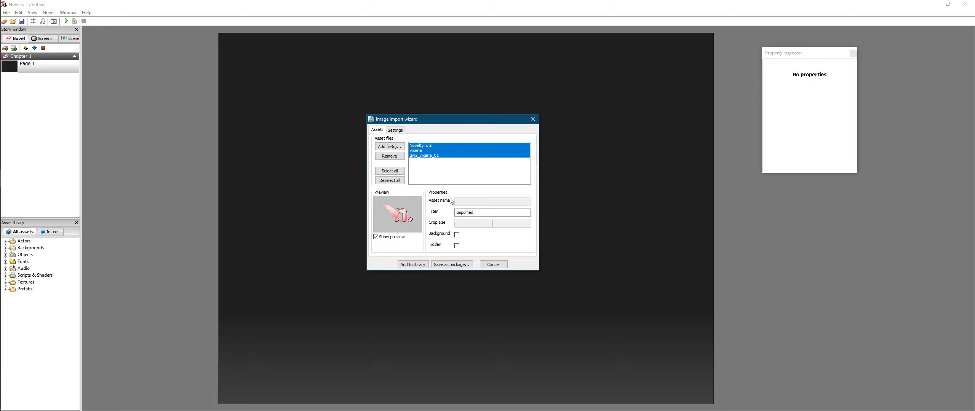
{"action": "left_click_drag", "start_coordinate": [481, 213], "coordinate": [452, 214]}
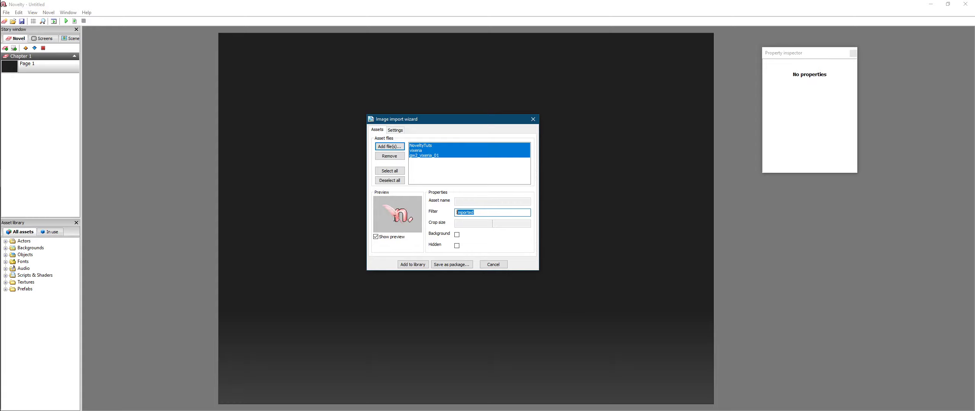
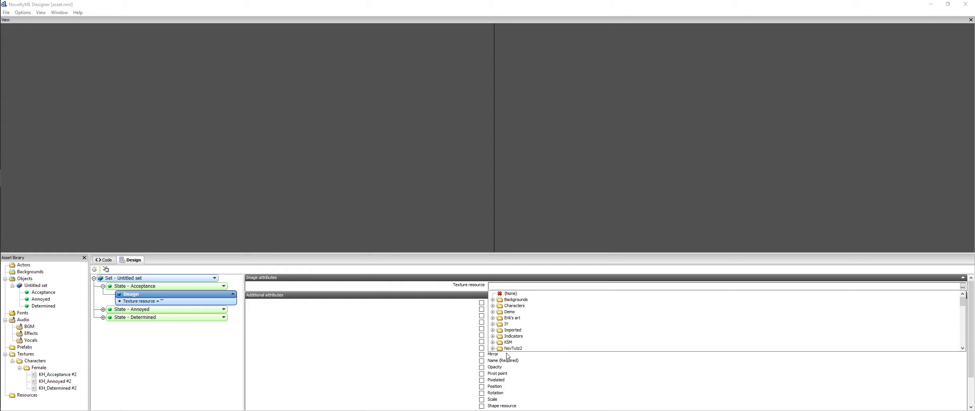
Step: Assign the KH_Acceptance #2 texture from Characters > Female to the Acceptance image
{"action": "left_click", "coordinate": [494, 307]}
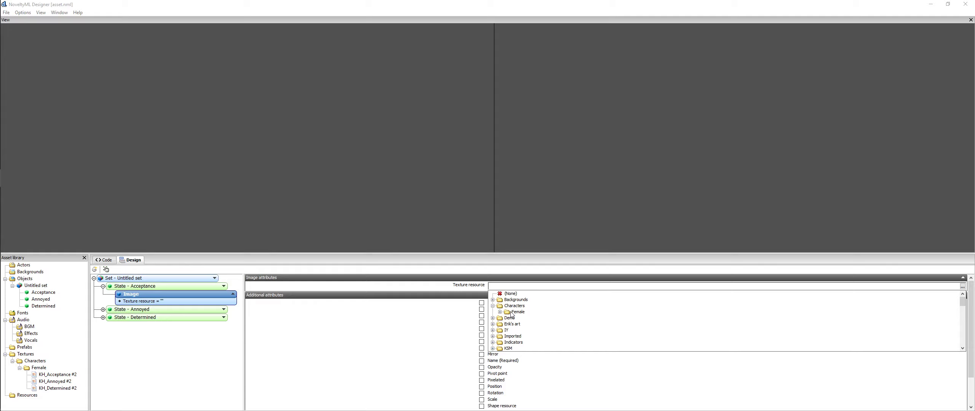
{"action": "left_click", "coordinate": [514, 312]}
{"action": "left_click", "coordinate": [500, 312]}
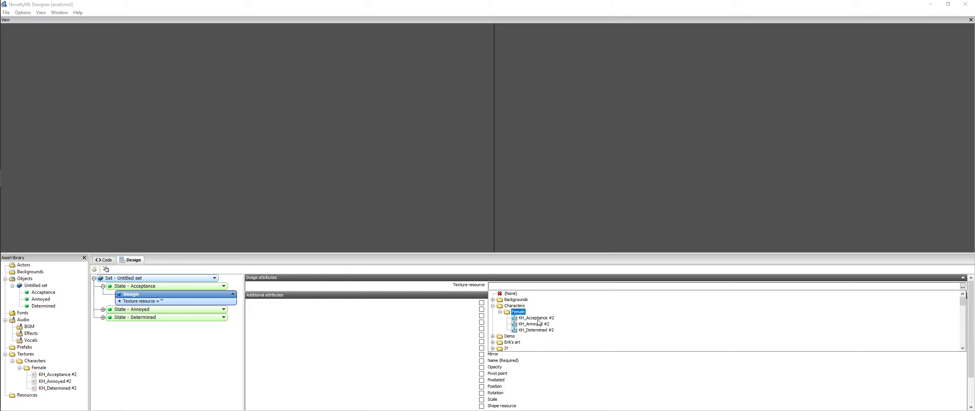
{"action": "left_click", "coordinate": [538, 320]}
{"action": "left_click", "coordinate": [538, 320]}
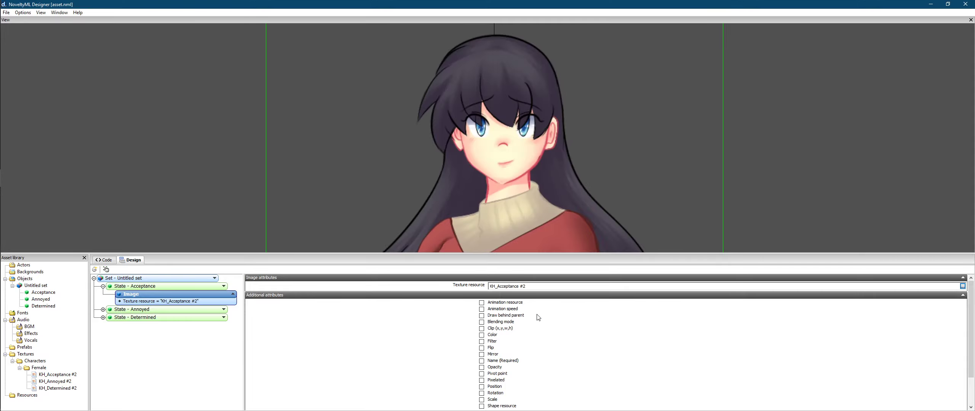
Step: Give the Annoyed state's image the KH_Annoyed #2 texture
{"action": "left_click", "coordinate": [103, 310]}
{"action": "left_click", "coordinate": [151, 322]}
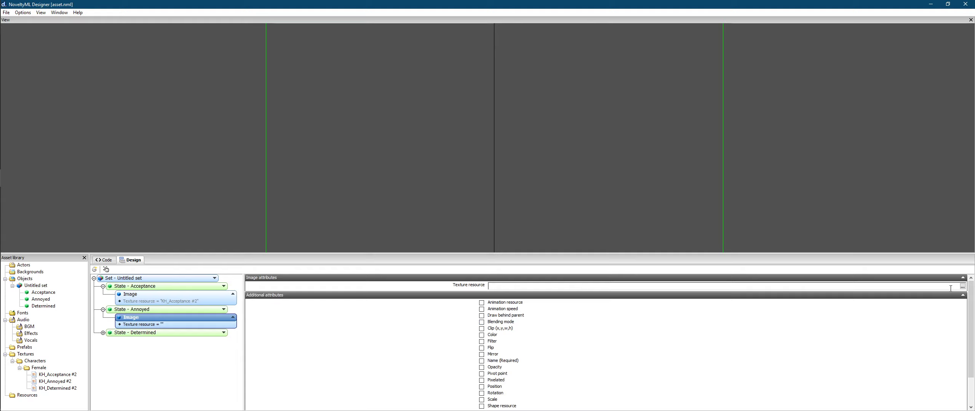
{"action": "left_click", "coordinate": [962, 286]}
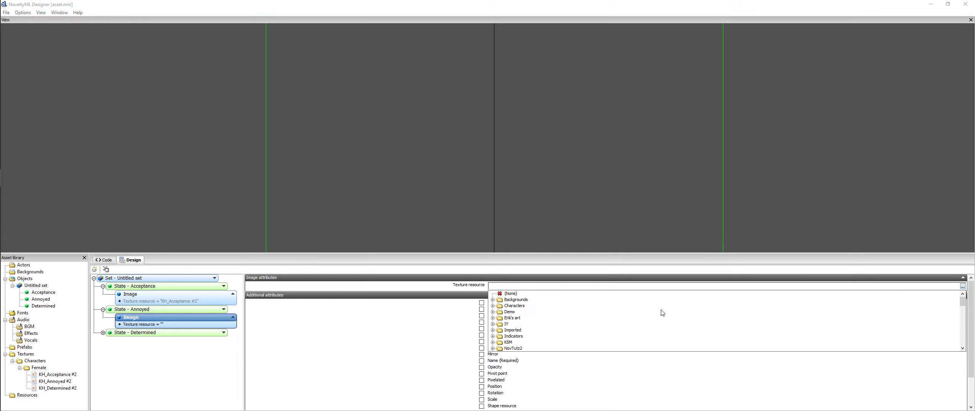
{"action": "double_click", "coordinate": [500, 306]}
{"action": "double_click", "coordinate": [497, 318]}
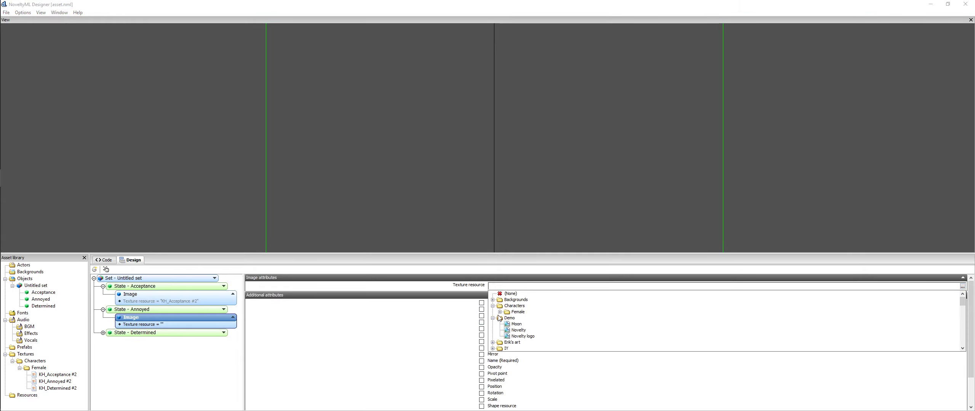
{"action": "double_click", "coordinate": [500, 318]}
{"action": "left_click", "coordinate": [501, 312]}
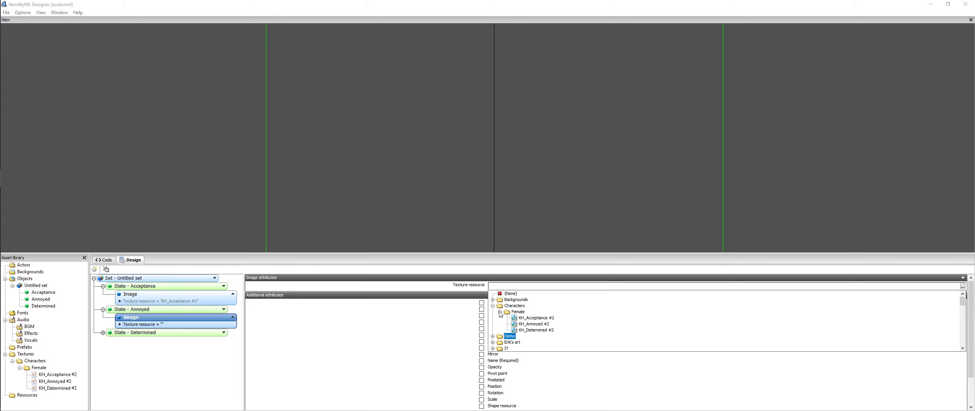
{"action": "left_click", "coordinate": [528, 325]}
{"action": "left_click", "coordinate": [532, 324]}
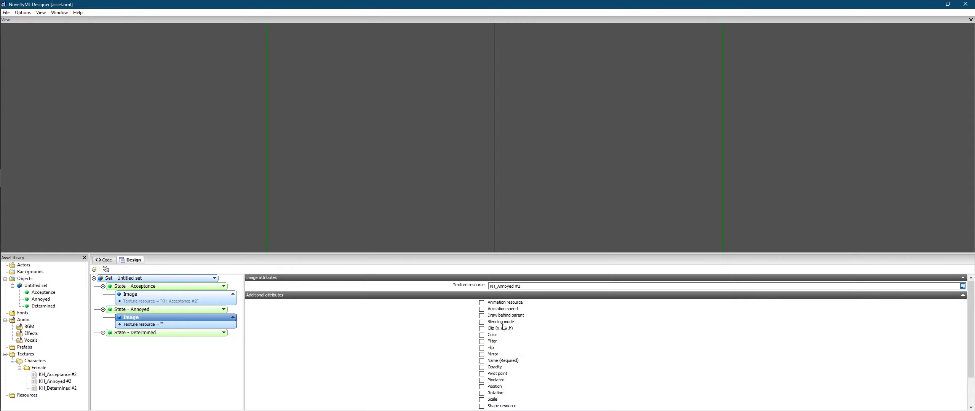
Step: Check the set's XML in the Code tab, then verify the Annoyed state's image
{"action": "left_click", "coordinate": [114, 261]}
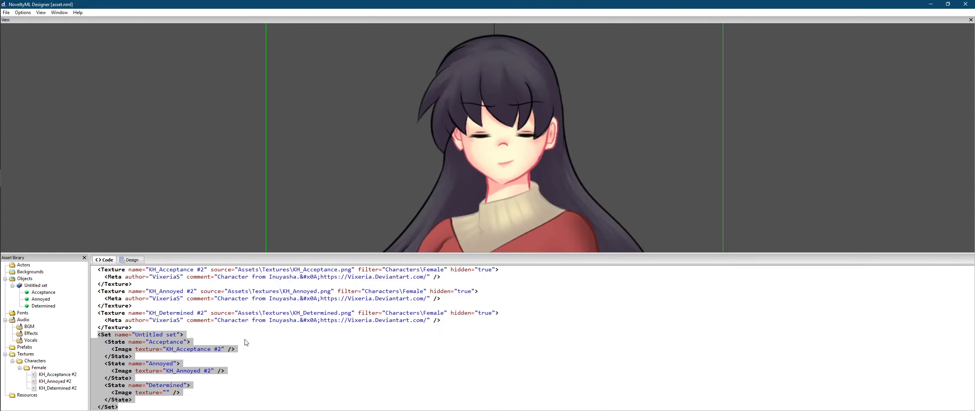
{"action": "left_click", "coordinate": [133, 260]}
{"action": "left_click", "coordinate": [108, 295]}
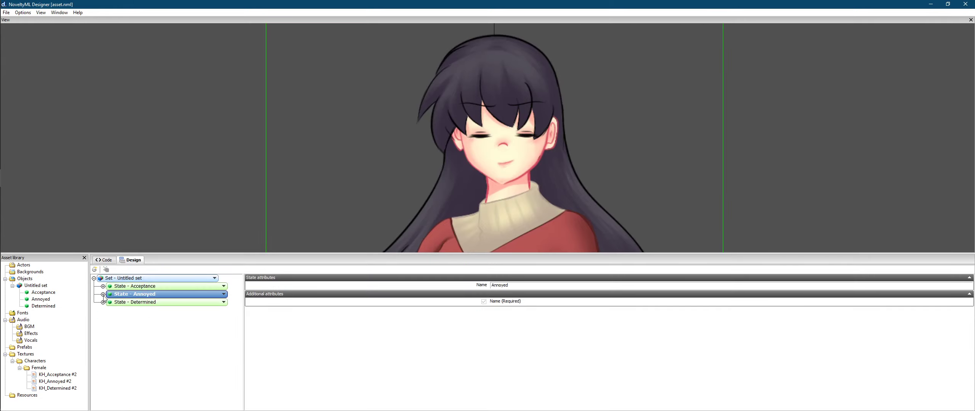
{"action": "left_click", "coordinate": [103, 295]}
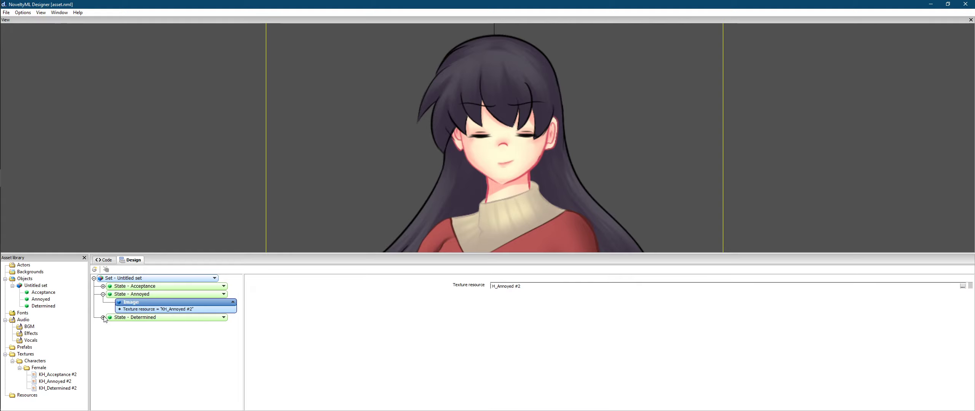
Step: Assign KH_Determined #2 to the Determined image and collapse the state tree
{"action": "left_click", "coordinate": [102, 318]}
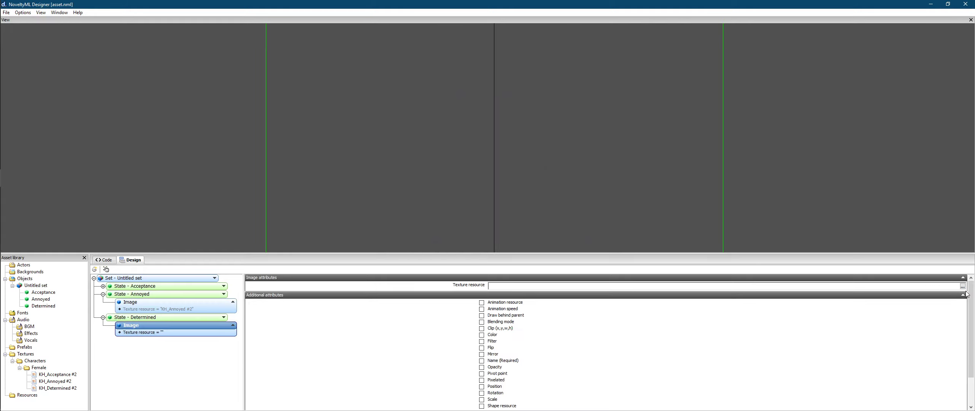
{"action": "left_click", "coordinate": [962, 286]}
{"action": "left_click", "coordinate": [493, 307]}
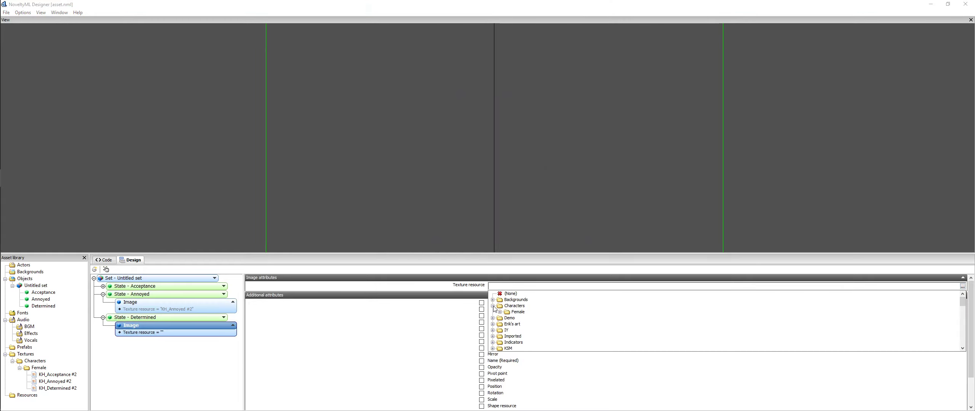
{"action": "double_click", "coordinate": [505, 312]}
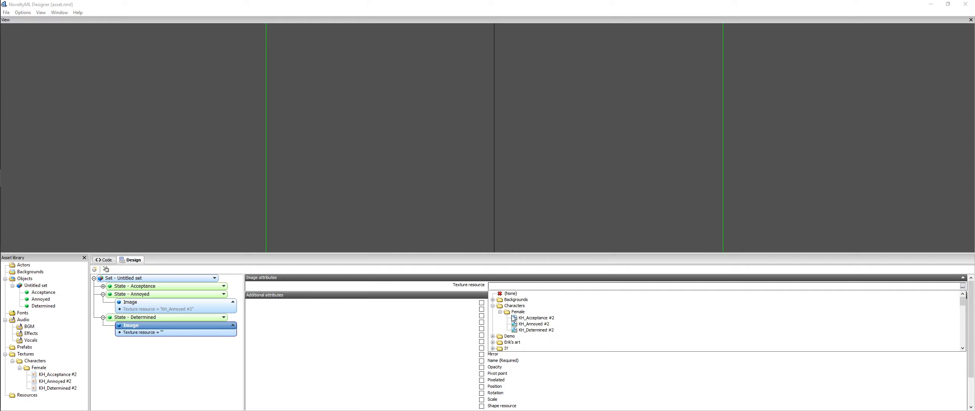
{"action": "left_click", "coordinate": [533, 330]}
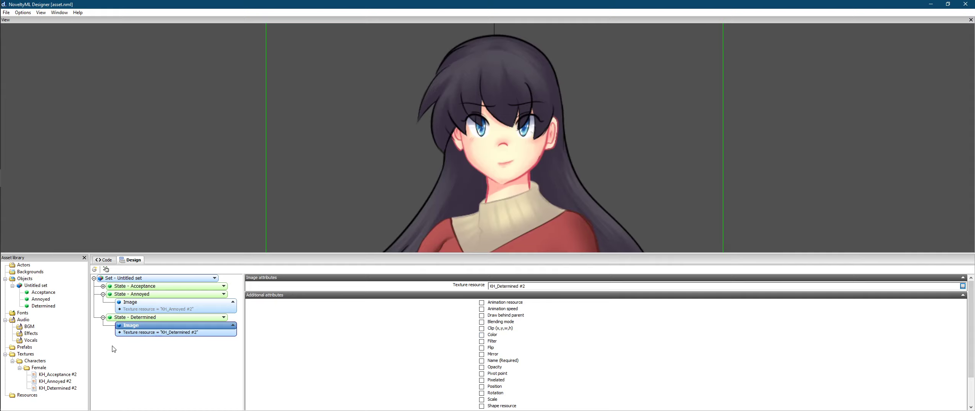
{"action": "left_click", "coordinate": [102, 317]}
{"action": "left_click", "coordinate": [103, 294]}
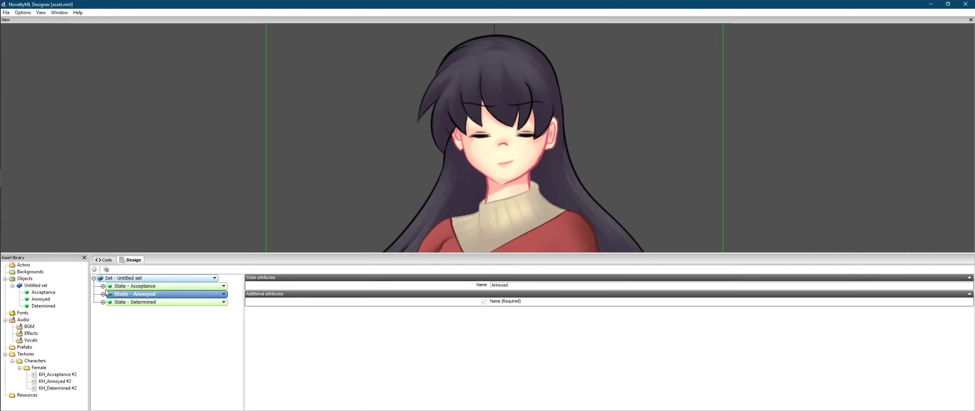
{"action": "left_click", "coordinate": [99, 280]}
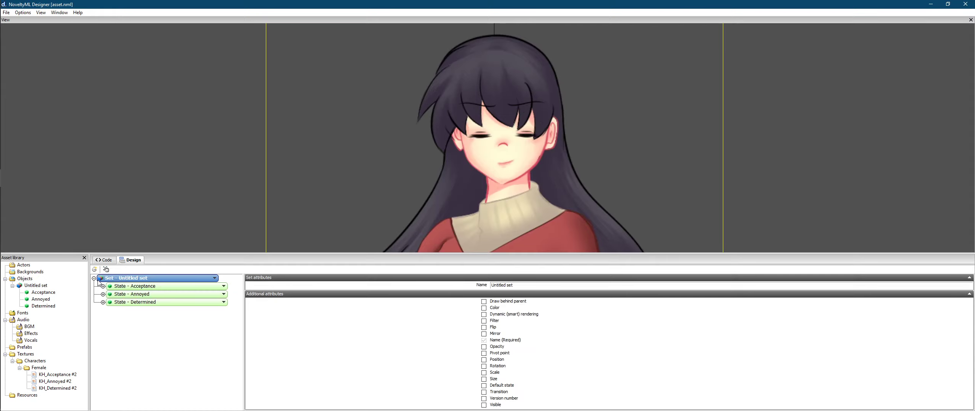
Step: Preview the Acceptance, Annoyed and Determined states of the character
{"action": "left_click", "coordinate": [137, 288]}
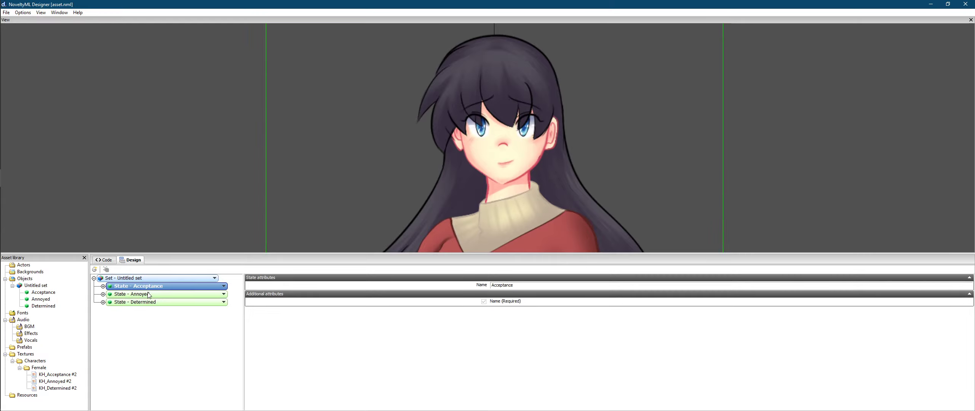
{"action": "left_click", "coordinate": [148, 295]}
{"action": "left_click", "coordinate": [157, 303]}
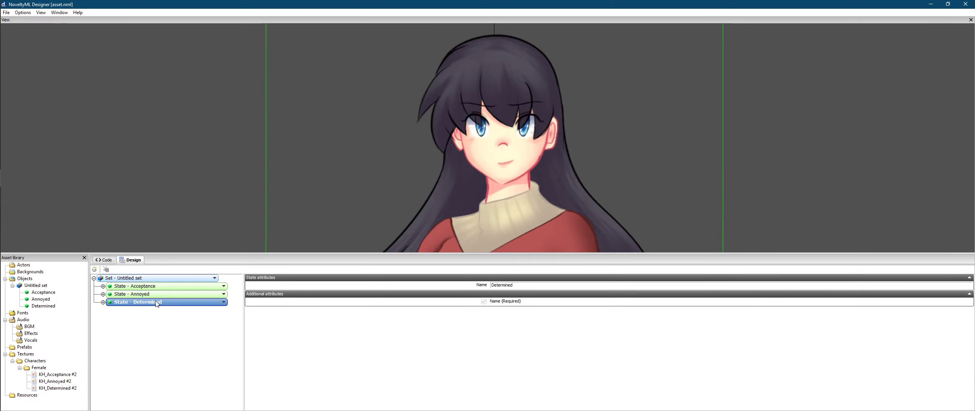
Step: Classify the Untitled set as an Actor and select it in the asset library
{"action": "left_click", "coordinate": [136, 278]}
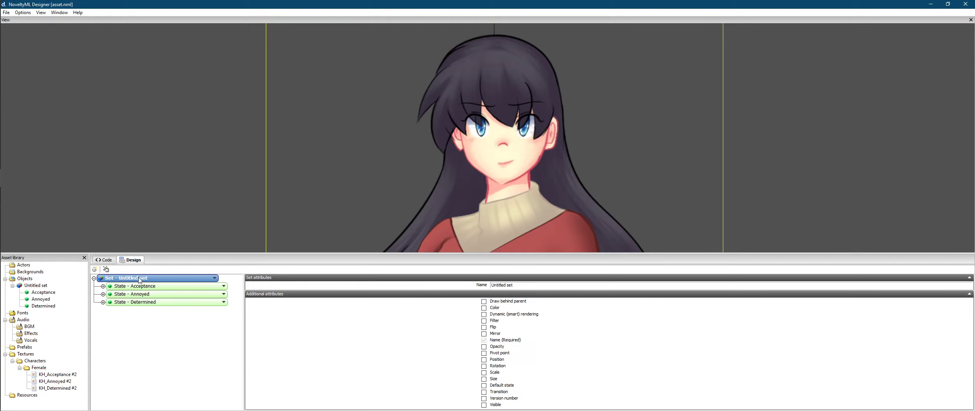
{"action": "right_click", "coordinate": [139, 277]}
{"action": "mouse_move", "coordinate": [174, 291]}
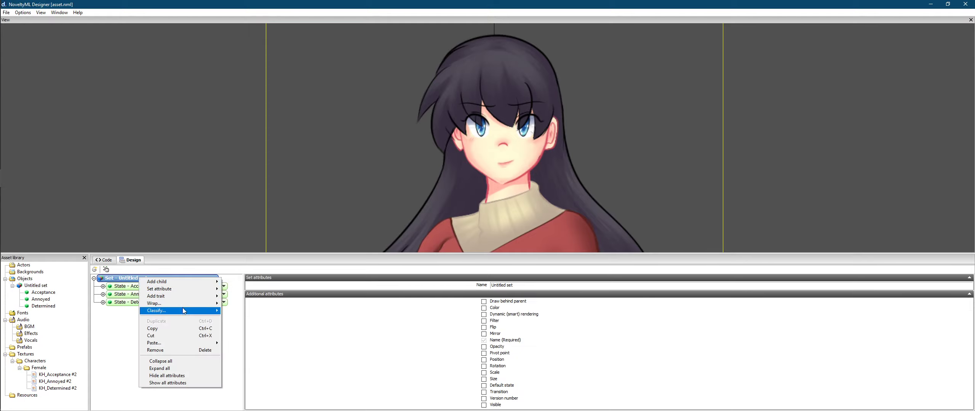
{"action": "mouse_move", "coordinate": [182, 311]}
{"action": "left_click", "coordinate": [238, 311]}
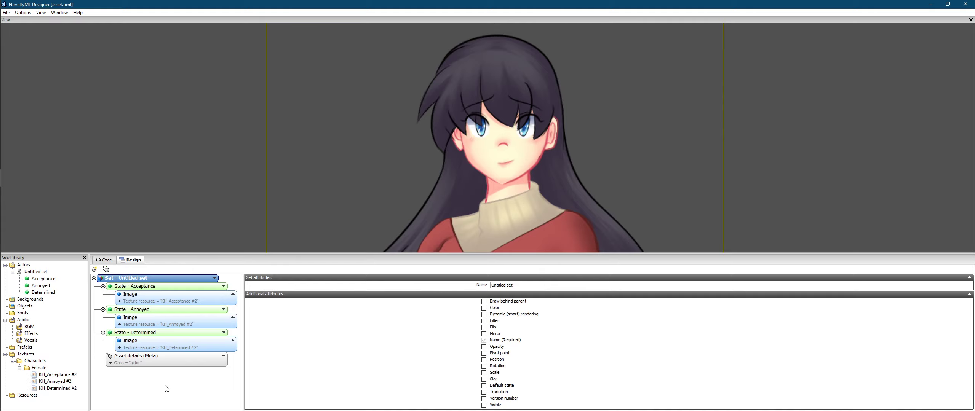
{"action": "left_click", "coordinate": [29, 271]}
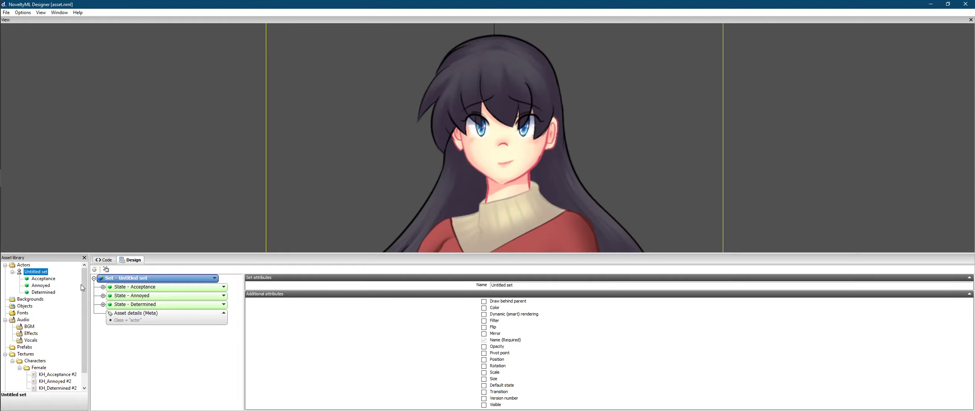
Step: Set the asset class to Actor and add a Creator attribute with the artist's name
{"action": "left_click", "coordinate": [145, 313]}
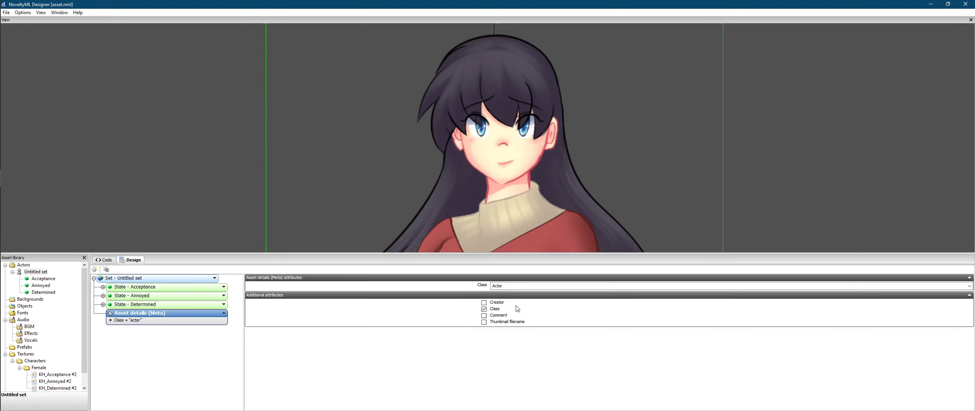
{"action": "left_click", "coordinate": [540, 289]}
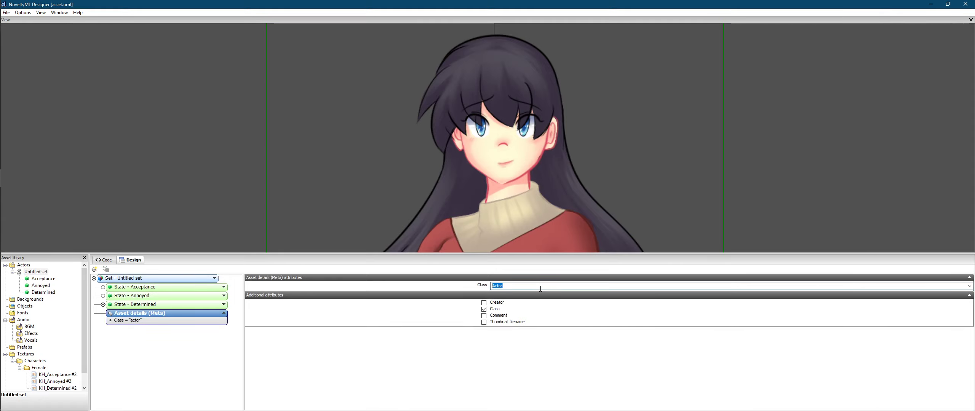
{"action": "left_click", "coordinate": [484, 302]}
{"action": "left_click", "coordinate": [498, 294]}
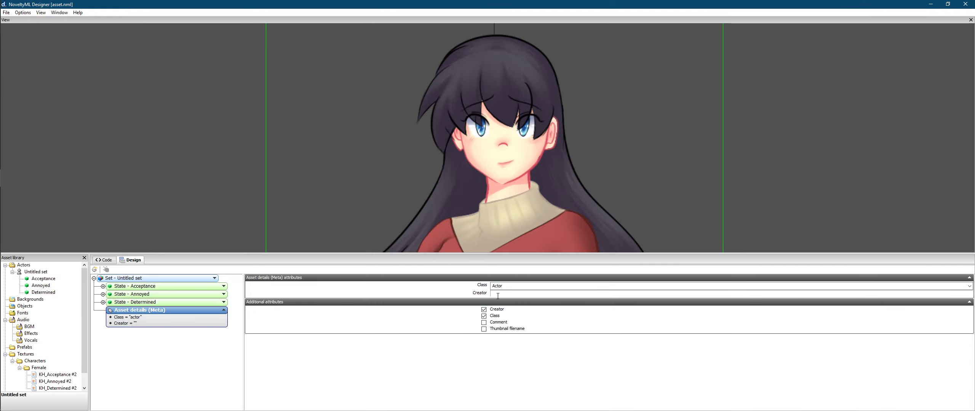
{"action": "type", "text": "VixeriaS"}
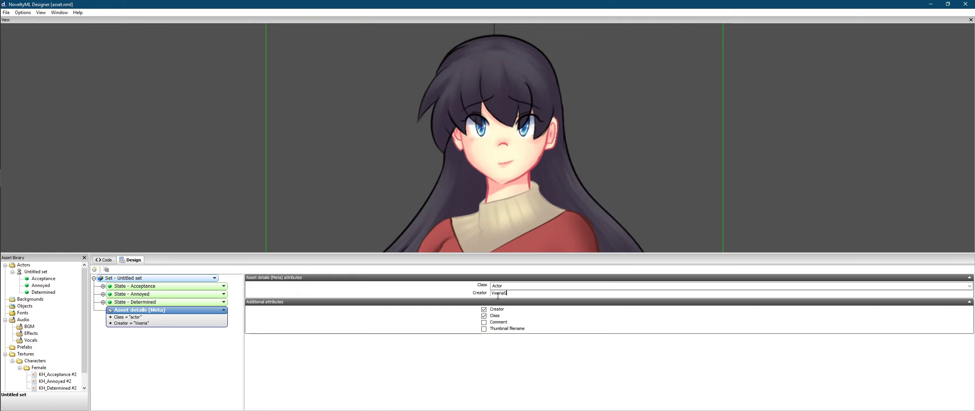
Step: Add a 'Character Inuyasha Free to Use' comment with the artist's contact links, plus a Thumbnail filename attribute
{"action": "left_click", "coordinate": [485, 323]}
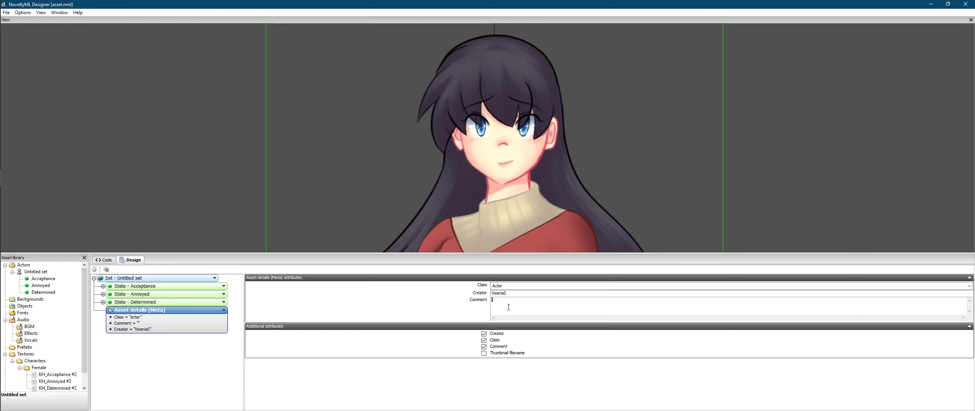
{"action": "type", "text": "Character i"}
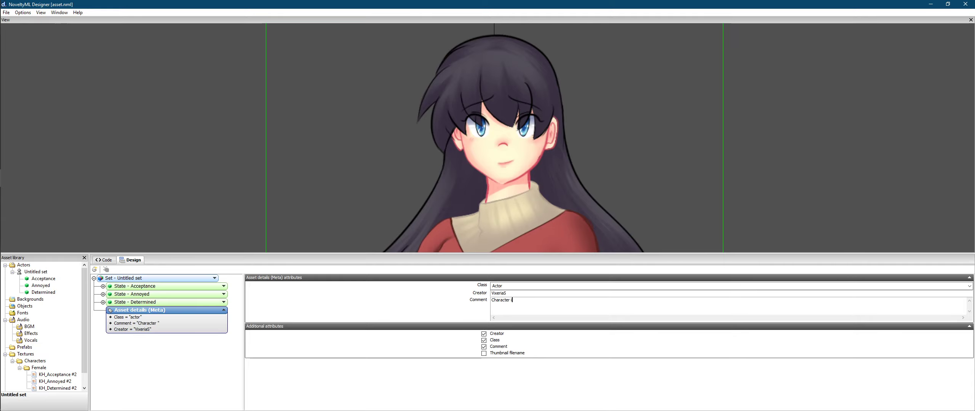
{"action": "type", "text": "nuyasha Fre  to Use"}
{"action": "key", "text": "Return"}
{"action": "type", "text": "ttps://vi"}
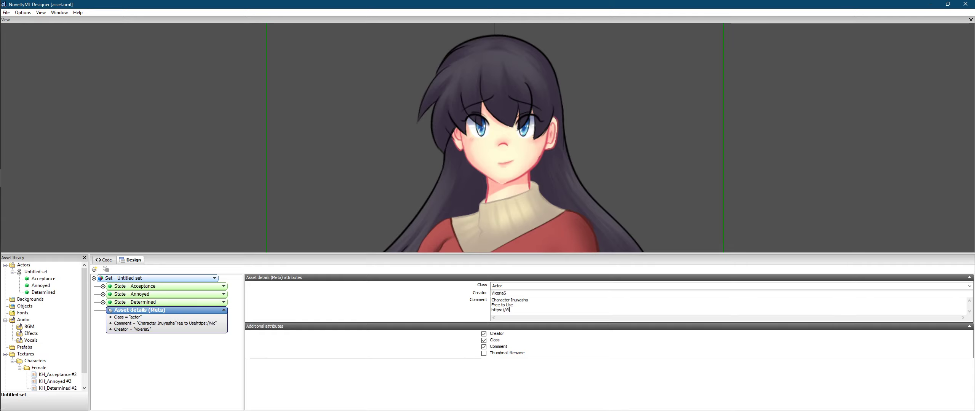
{"action": "type", "text": "xeria.Deviantart.com/"}
{"action": "key", "text": "Return"}
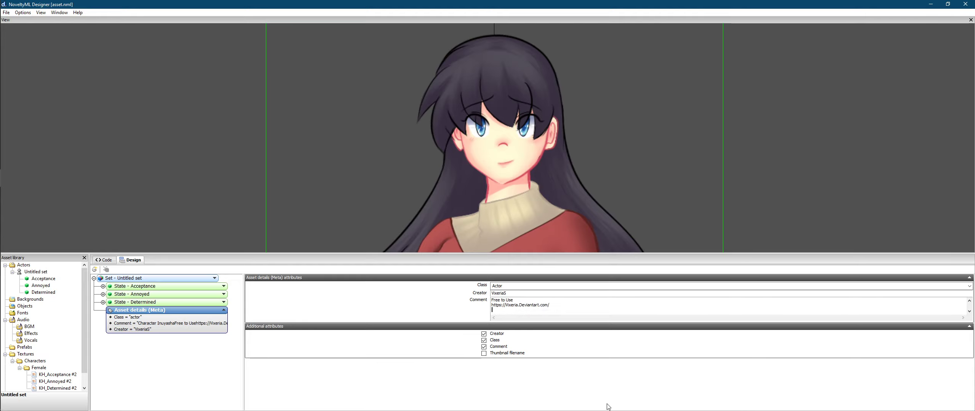
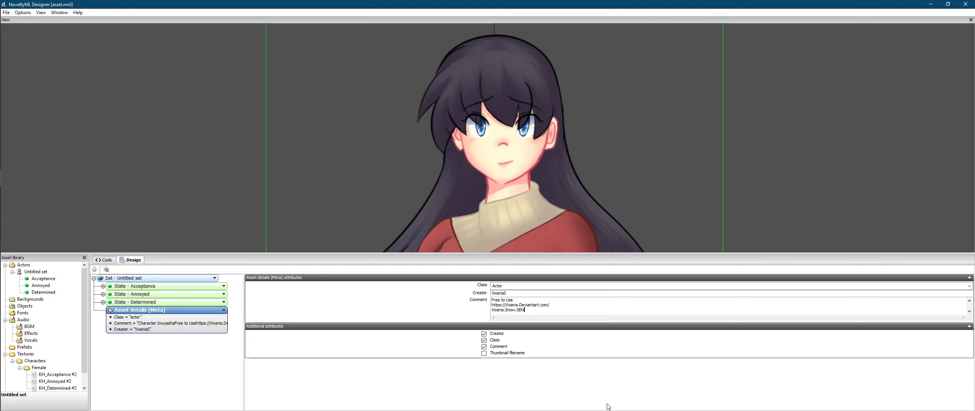
{"action": "left_click", "coordinate": [484, 354]}
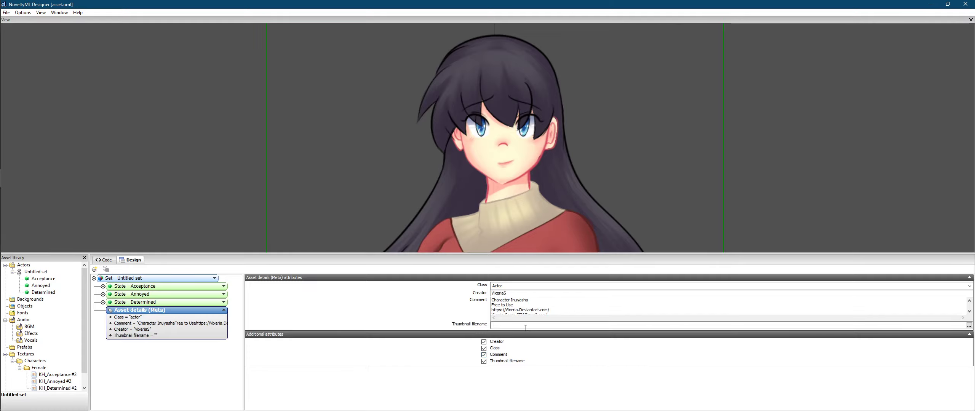
Step: Choose KH_Yelling.png as the thumbnail, copying it into the asset folder as Assets\KH_Yelling.png
{"action": "left_click", "coordinate": [969, 325]}
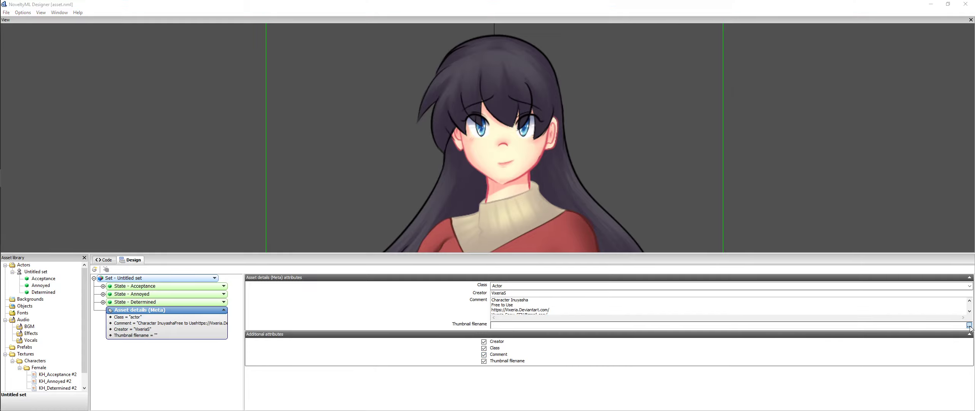
{"action": "scroll", "coordinate": [610, 208], "scroll_direction": "down", "scroll_amount": 3}
{"action": "scroll", "coordinate": [609, 209], "scroll_direction": "down", "scroll_amount": 5}
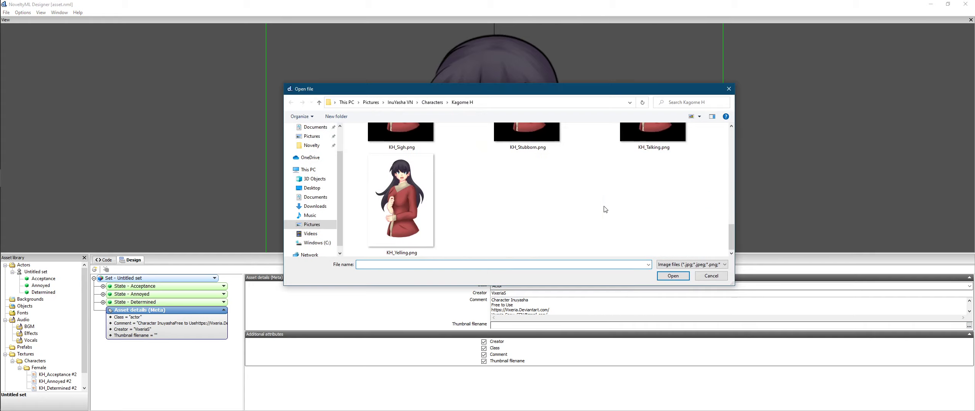
{"action": "scroll", "coordinate": [605, 209], "scroll_direction": "up", "scroll_amount": 8}
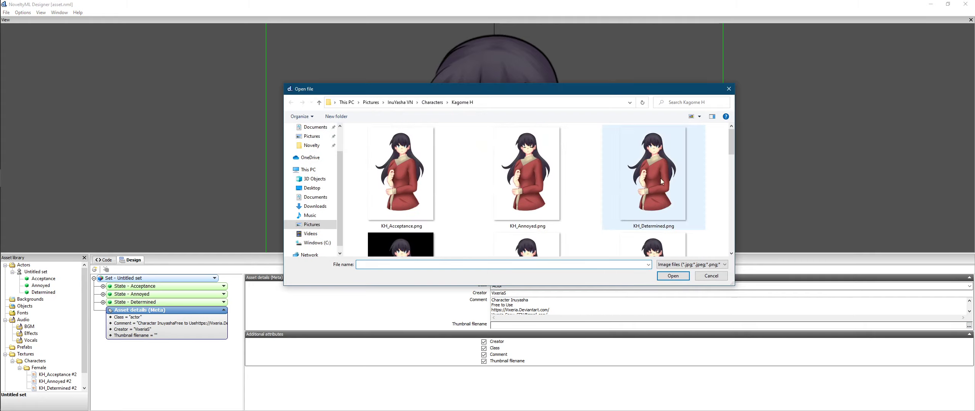
{"action": "left_click_drag", "start_coordinate": [733, 140], "coordinate": [732, 235]}
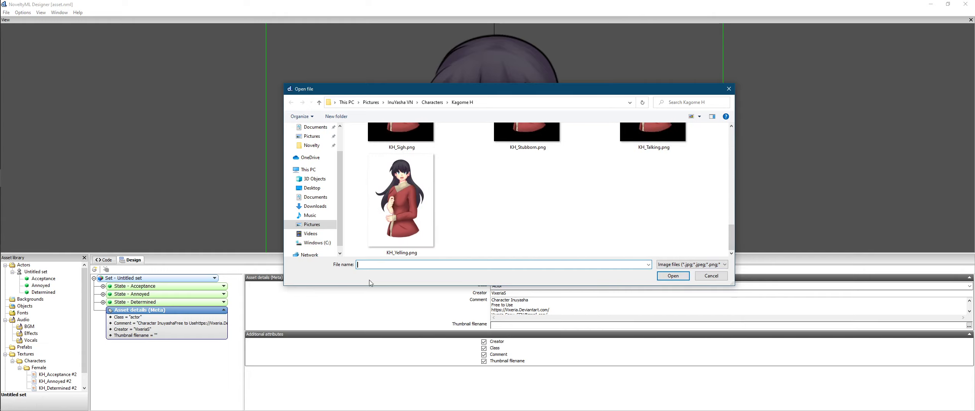
{"action": "scroll", "coordinate": [504, 216], "scroll_direction": "up", "scroll_amount": 3}
{"action": "scroll", "coordinate": [504, 215], "scroll_direction": "down", "scroll_amount": 3}
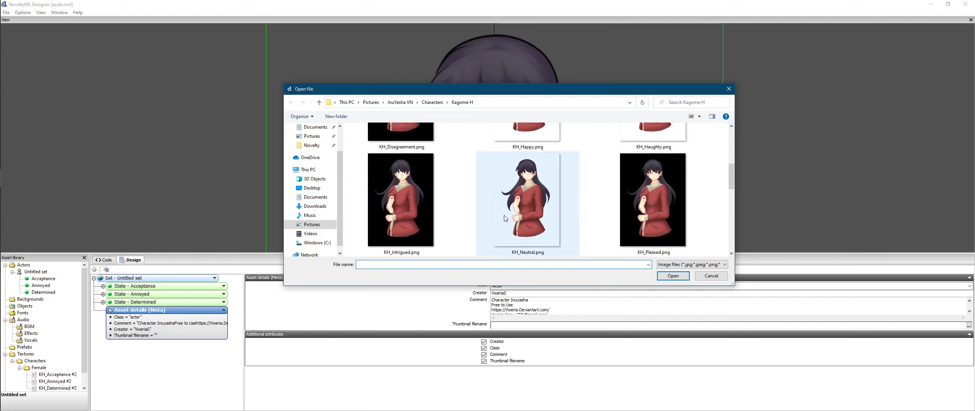
{"action": "left_click", "coordinate": [405, 214]}
{"action": "double_click", "coordinate": [404, 210]}
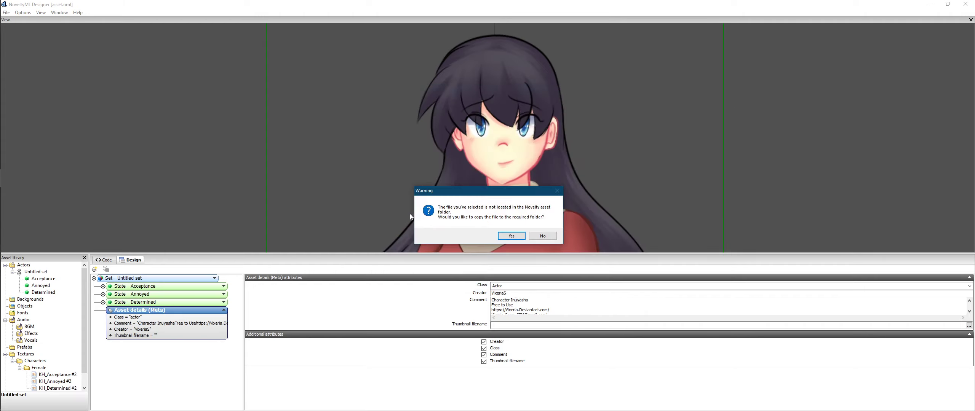
{"action": "left_click", "coordinate": [511, 238]}
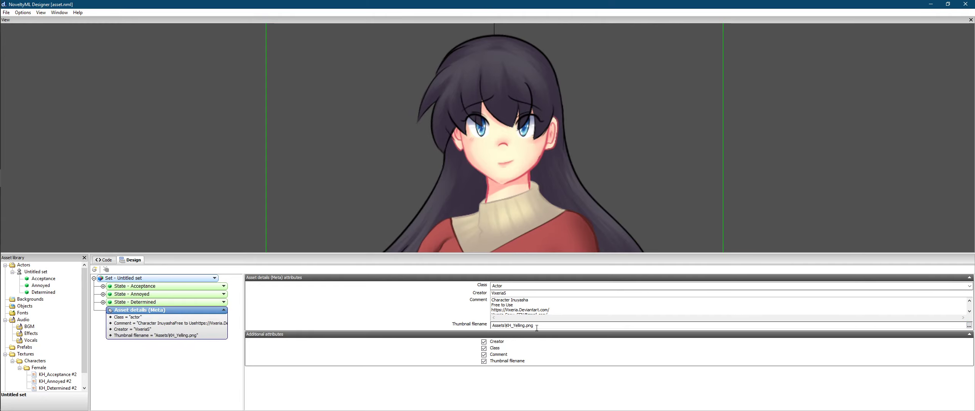
Step: Rename the set to Kagome H. 1
{"action": "left_click", "coordinate": [130, 279]}
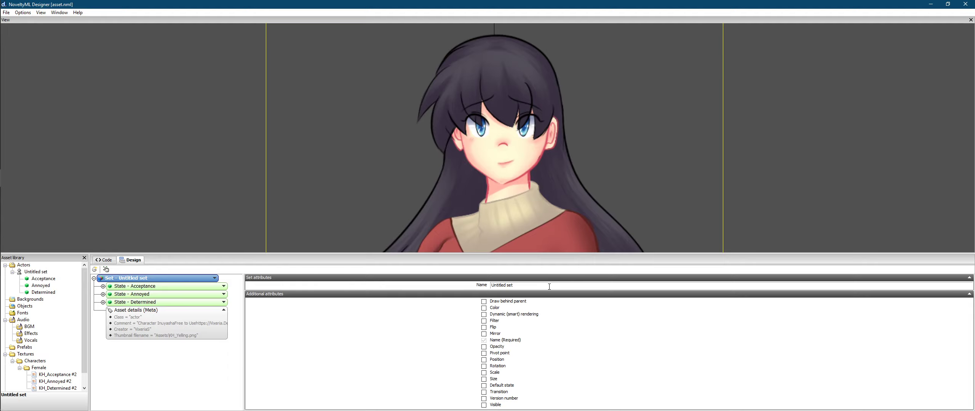
{"action": "left_click_drag", "start_coordinate": [549, 286], "coordinate": [416, 311]}
{"action": "type", "text": "Kagome H. 1"}
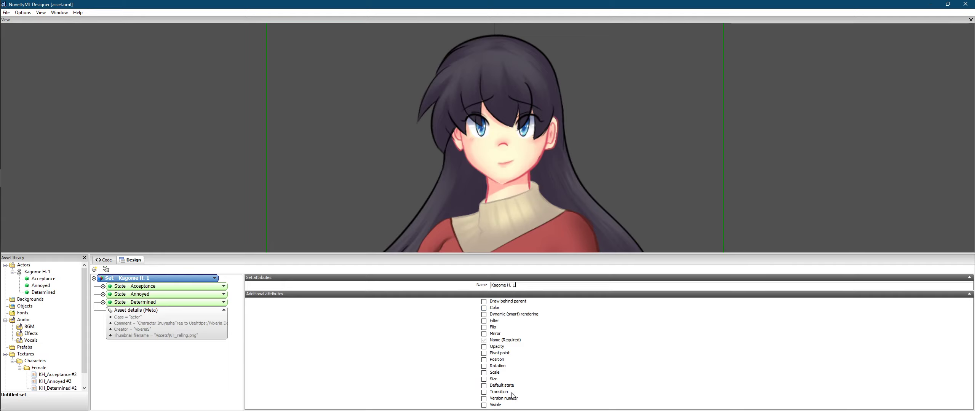
Step: Make Determined the set's default state and add an empty Filter attribute
{"action": "left_click", "coordinate": [484, 386]}
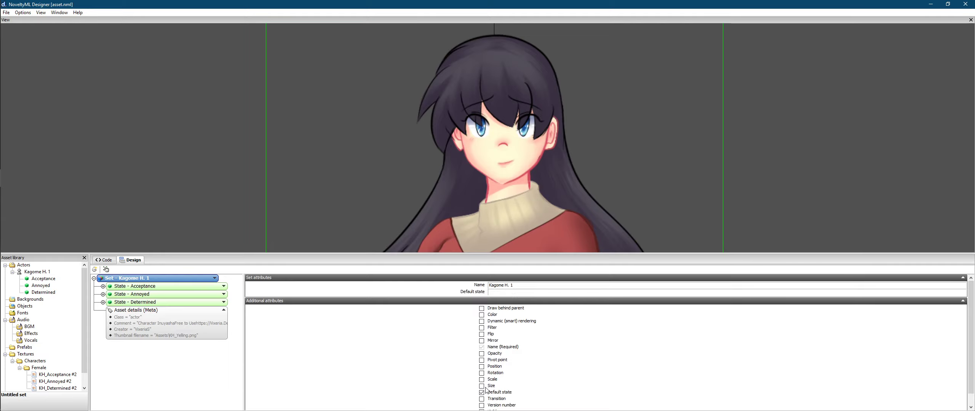
{"action": "left_click", "coordinate": [519, 292]}
{"action": "left_click", "coordinate": [116, 289]}
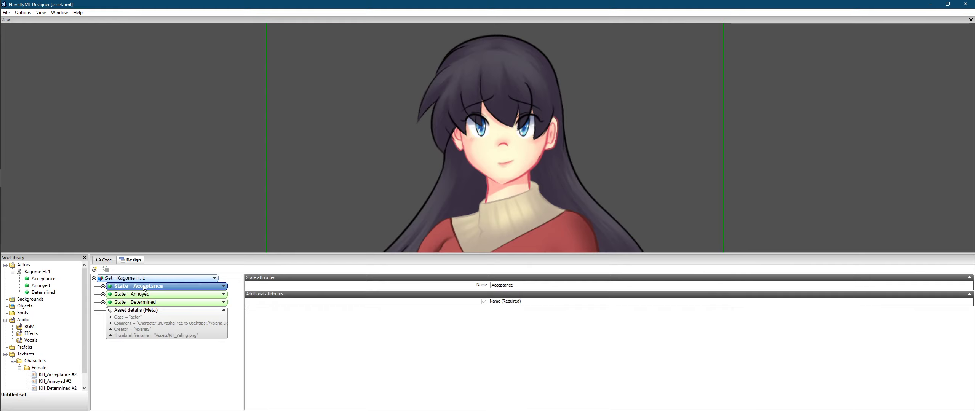
{"action": "left_click", "coordinate": [171, 279]}
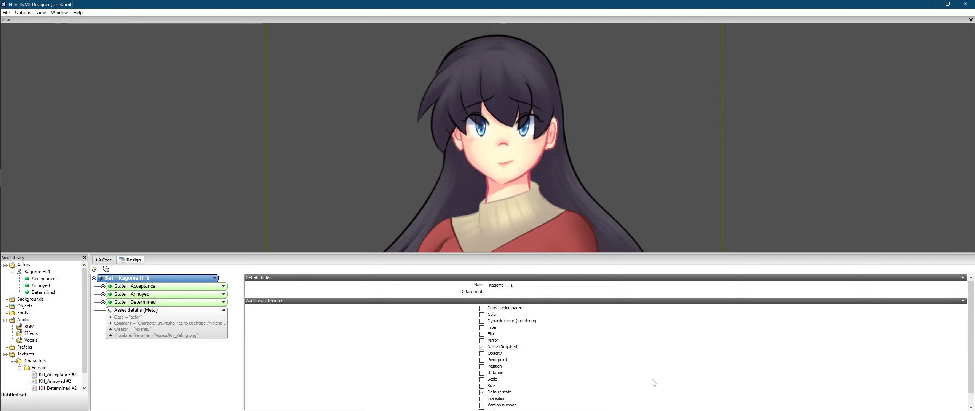
{"action": "type", "text": "Determined"}
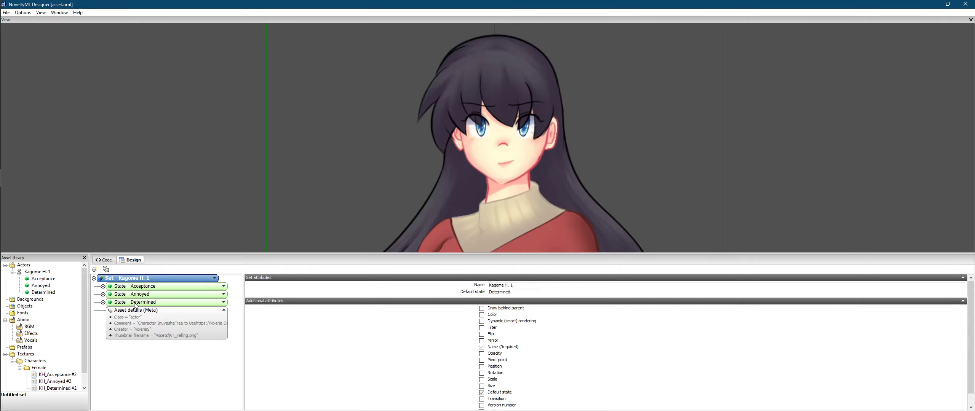
{"action": "left_click", "coordinate": [486, 146]}
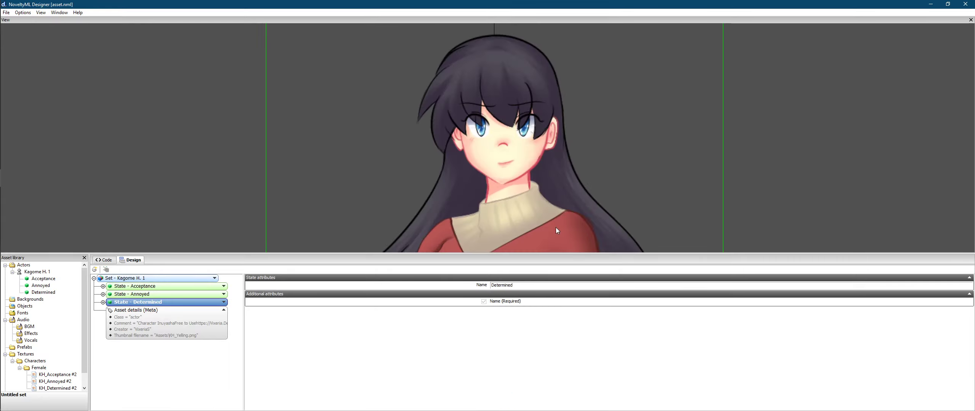
{"action": "left_click", "coordinate": [169, 278]}
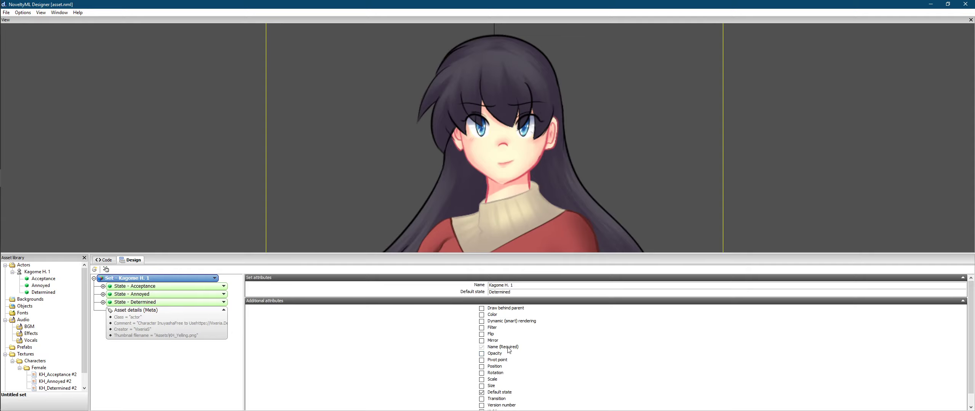
{"action": "left_click", "coordinate": [482, 328]}
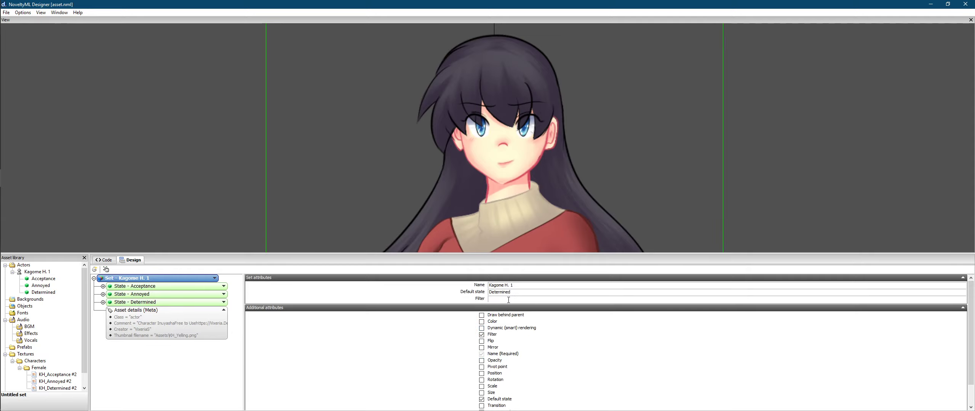
Step: Set the Filter to My Characters\Inuyasha\Female
{"action": "type", "text": "Characte"}
{"action": "key", "text": "BackSpace"}
{"action": "key", "text": "BackSpace"}
{"action": "key", "text": "BackSpace"}
{"action": "key", "text": "BackSpace"}
{"action": "key", "text": "BackSpace"}
{"action": "key", "text": "BackSpace"}
{"action": "key", "text": "BackSpace"}
{"action": "key", "text": "BackSpace"}
{"action": "type", "text": "My "}
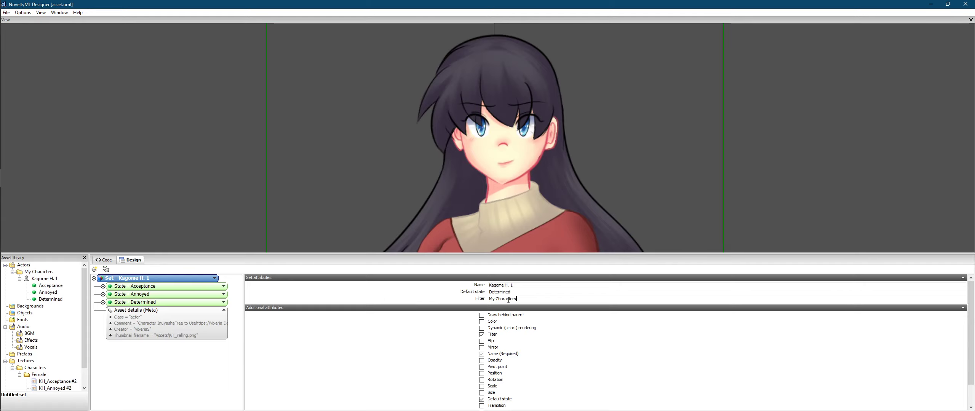
{"action": "type", "text": "emales"}
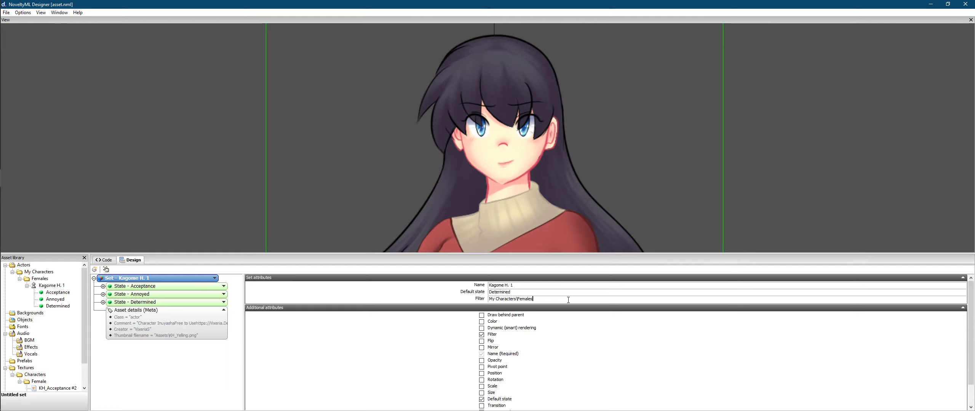
{"action": "key", "text": "BackSpace"}
{"action": "key", "text": "BackSpace"}
{"action": "key", "text": "BackSpace"}
{"action": "key", "text": "BackSpace"}
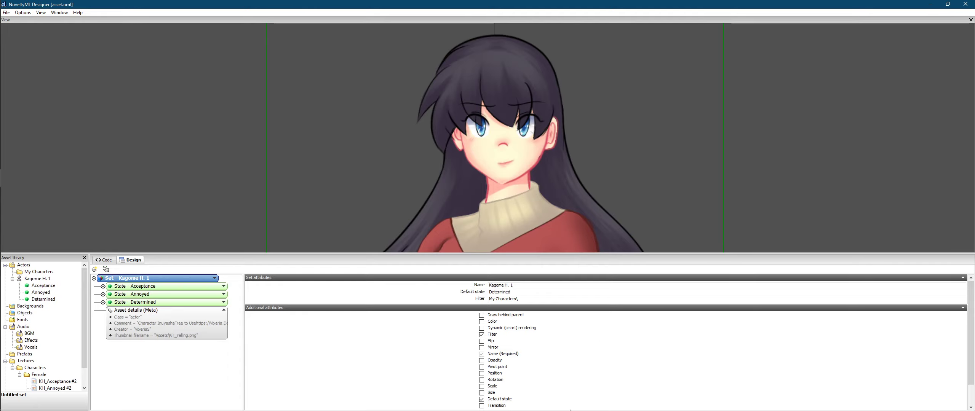
{"action": "type", "text": "Inuyasha"}
{"action": "key", "text": "Return"}
{"action": "type", "text": "\\Fem"}
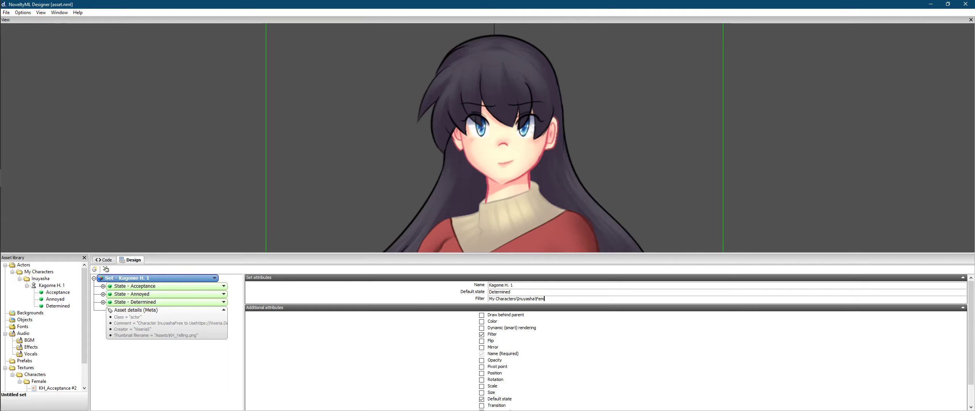
{"action": "type", "text": "ale"}
{"action": "key", "text": "Return"}
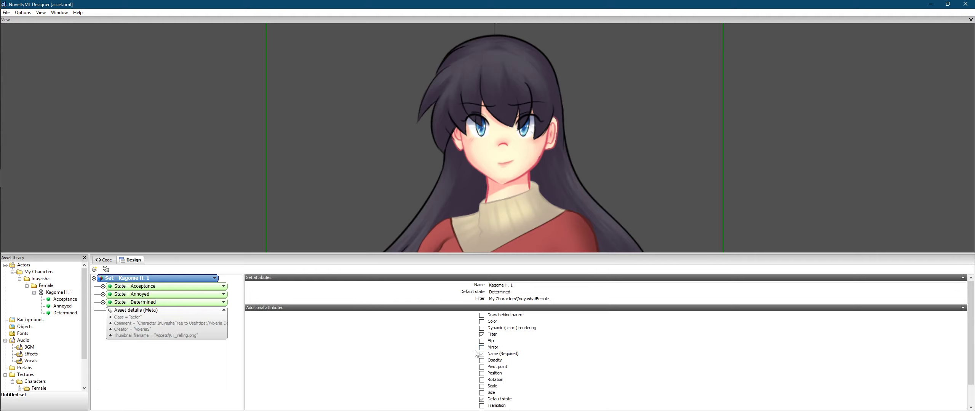
Step: Zoom out to show the whole character, save with Ctrl+S, confirm, and minimize the designer
{"action": "scroll", "coordinate": [478, 356], "scroll_direction": "down", "scroll_amount": 1}
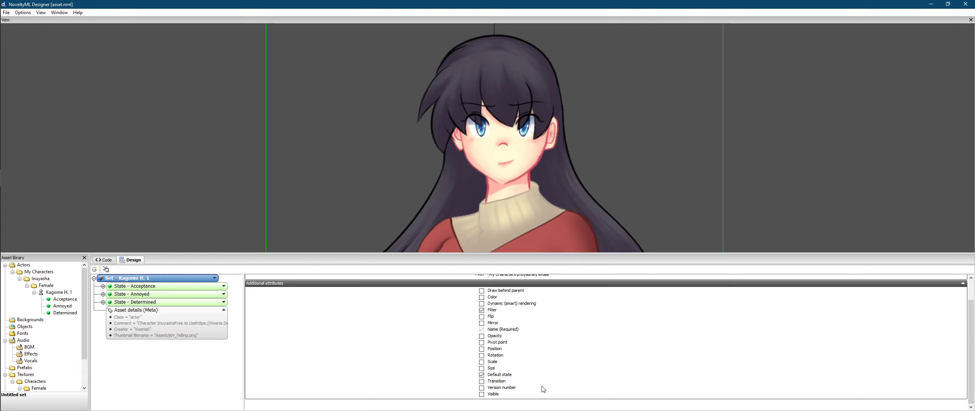
{"action": "scroll", "coordinate": [532, 197], "scroll_direction": "down", "scroll_amount": 9}
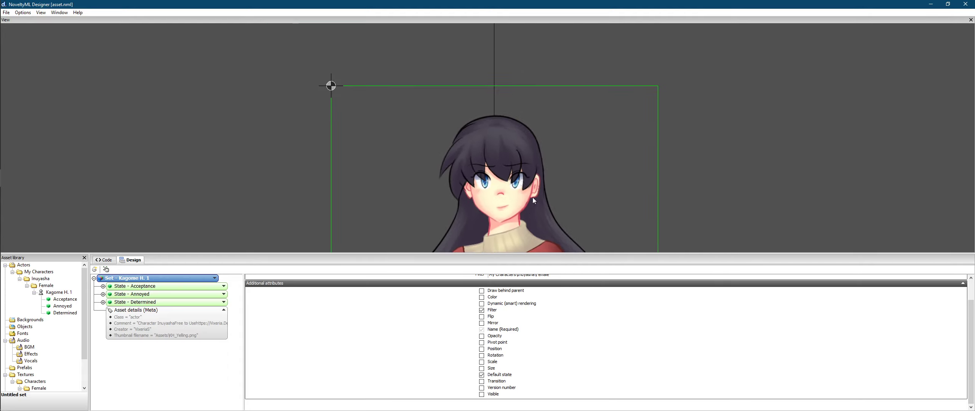
{"action": "left_click_drag", "start_coordinate": [525, 211], "coordinate": [520, 83]}
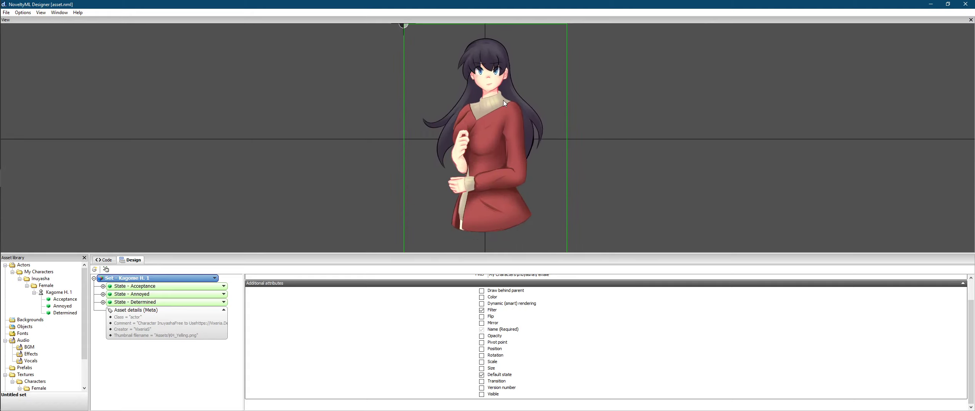
{"action": "key", "text": "ctrl+s"}
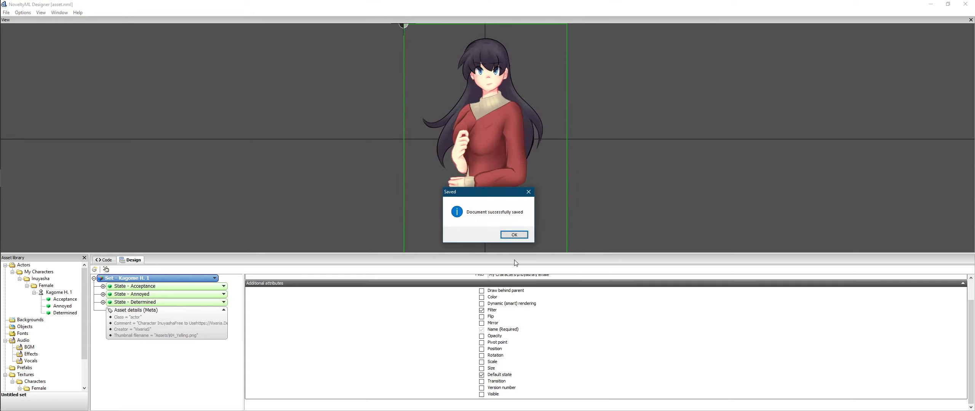
{"action": "left_click", "coordinate": [514, 235]}
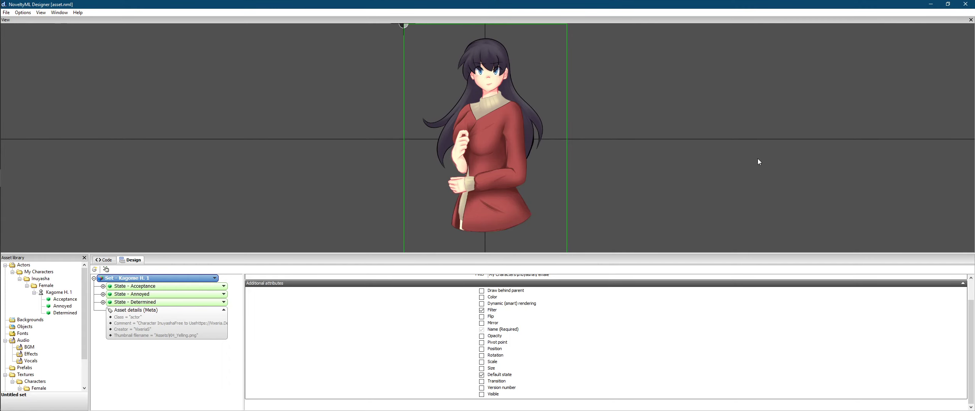
{"action": "left_click", "coordinate": [931, 5]}
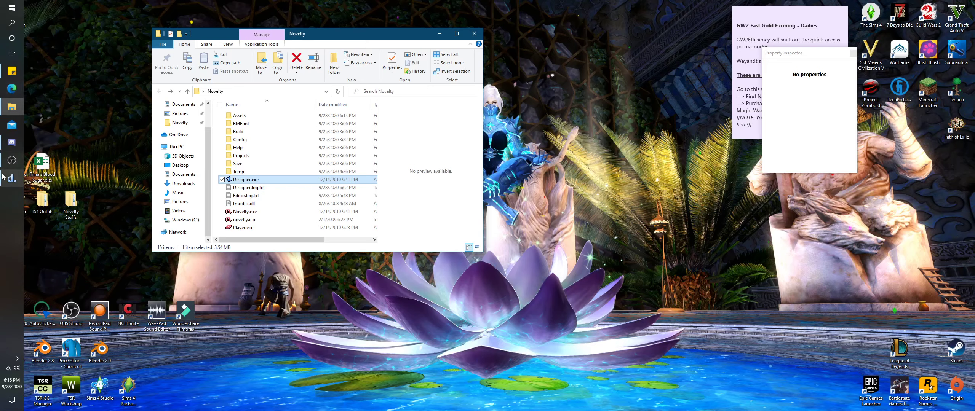
Step: Run Novelty.exe from the Novelty folder and dismiss its welcome dialog
{"action": "left_click", "coordinate": [88, 252]}
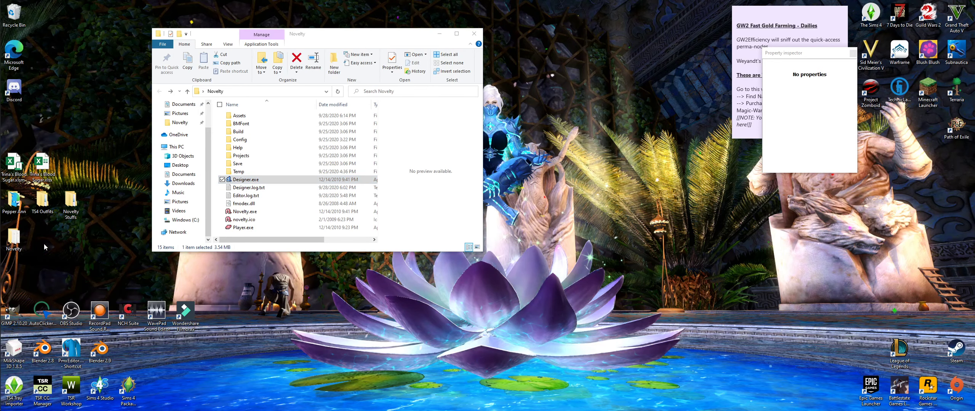
{"action": "double_click", "coordinate": [280, 212]}
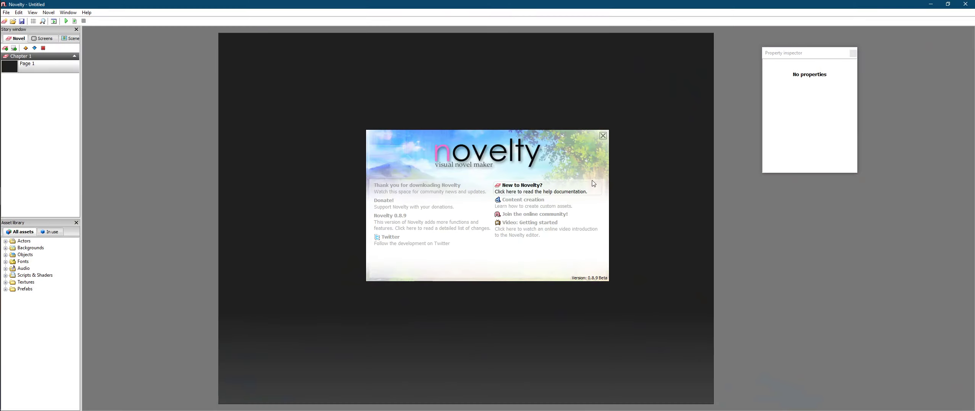
{"action": "left_click", "coordinate": [600, 151]}
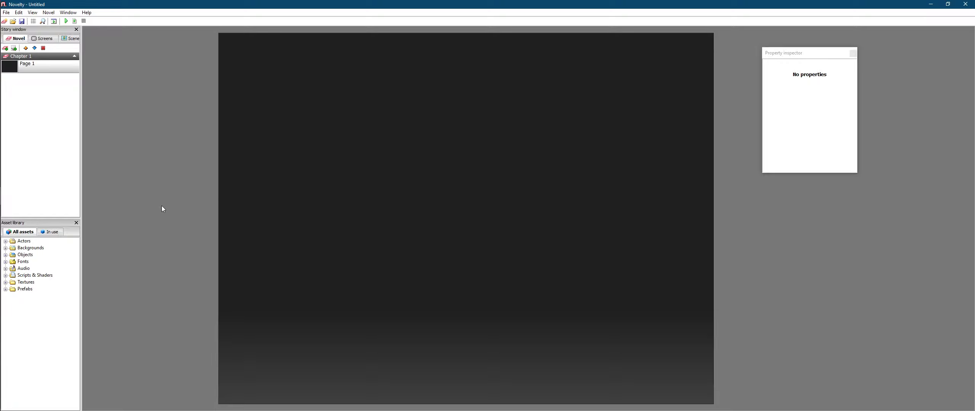
Step: Dismiss the Mail account prompt and close the Mail window
{"action": "left_click", "coordinate": [10, 124]}
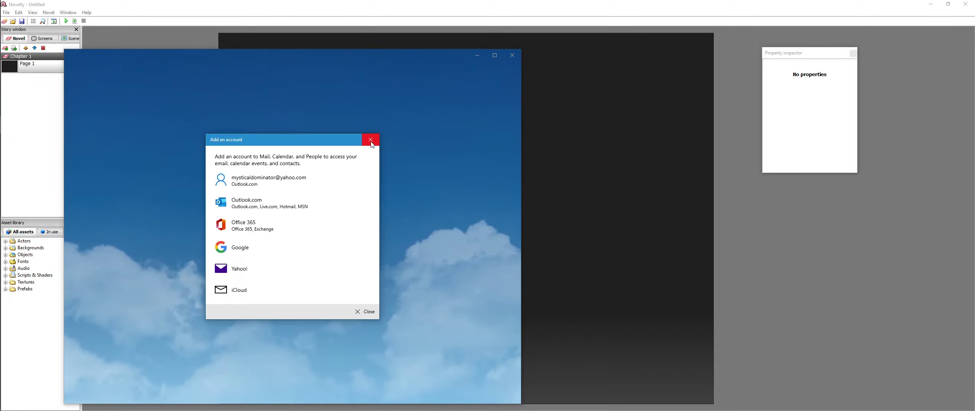
{"action": "left_click", "coordinate": [370, 140]}
{"action": "left_click", "coordinate": [512, 55]}
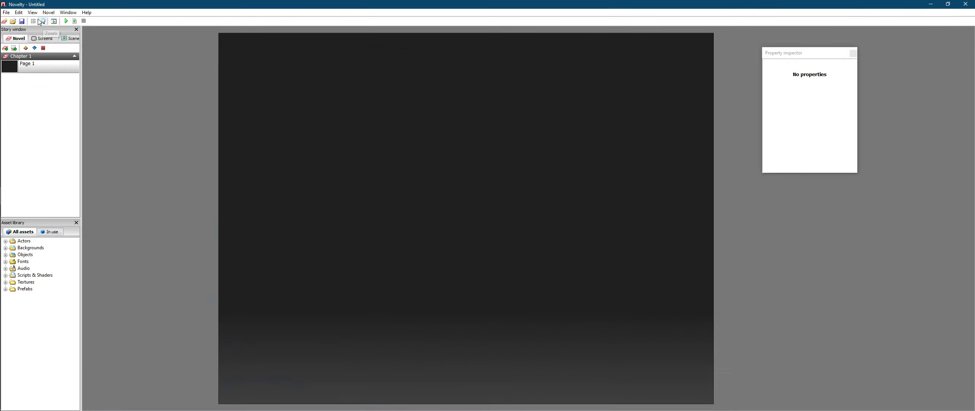
{"action": "left_click", "coordinate": [7, 12]}
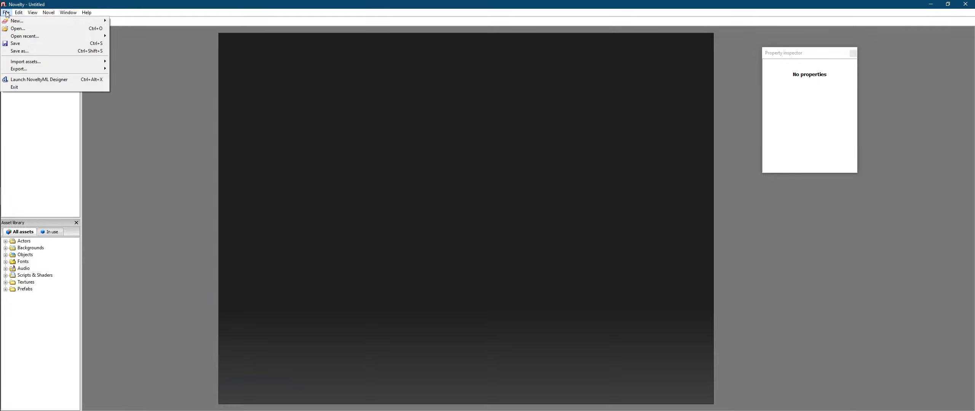
{"action": "left_click", "coordinate": [78, 216]}
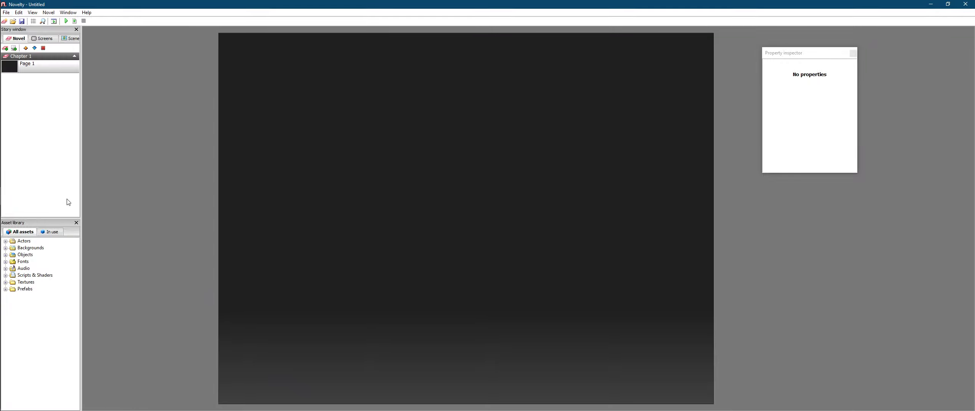
Step: Refresh the asset library, check Kagome H. under Actors > IY Charas, and minimize Novelty
{"action": "right_click", "coordinate": [57, 259]}
{"action": "left_click", "coordinate": [68, 263]}
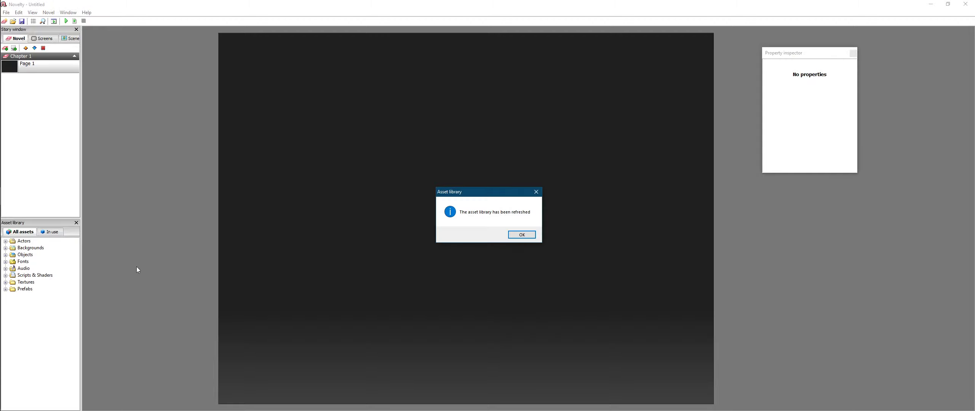
{"action": "left_click", "coordinate": [508, 236]}
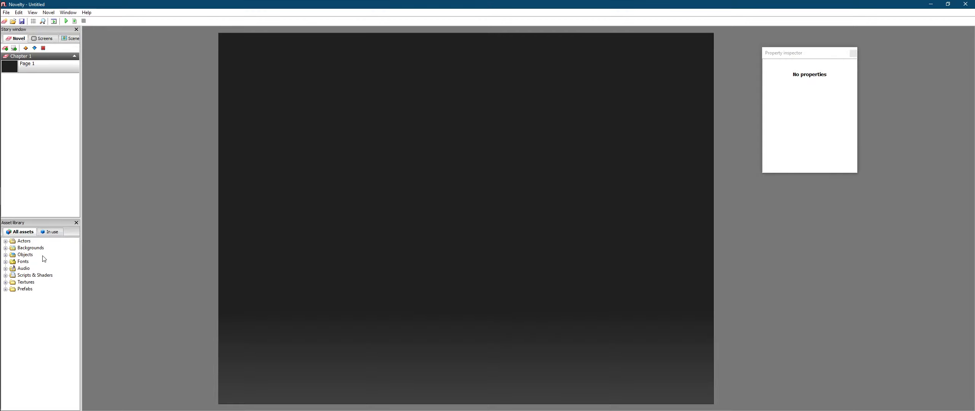
{"action": "left_click", "coordinate": [6, 249]}
{"action": "left_click", "coordinate": [6, 248]}
{"action": "left_click", "coordinate": [5, 241]}
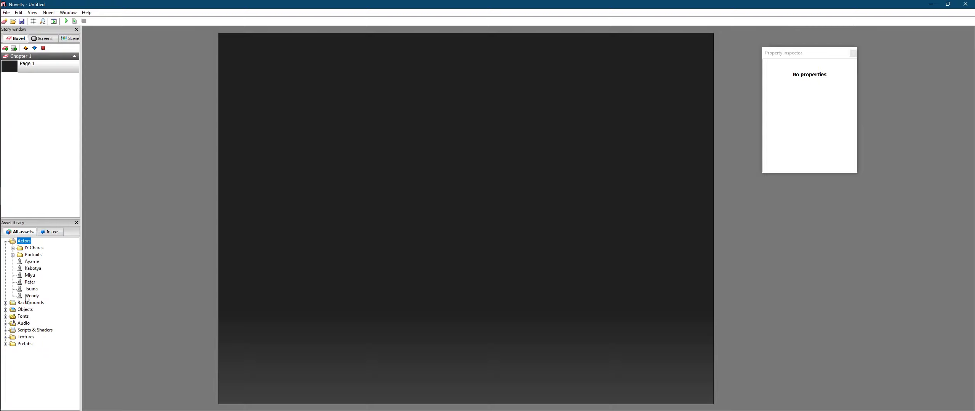
{"action": "left_click", "coordinate": [13, 248]}
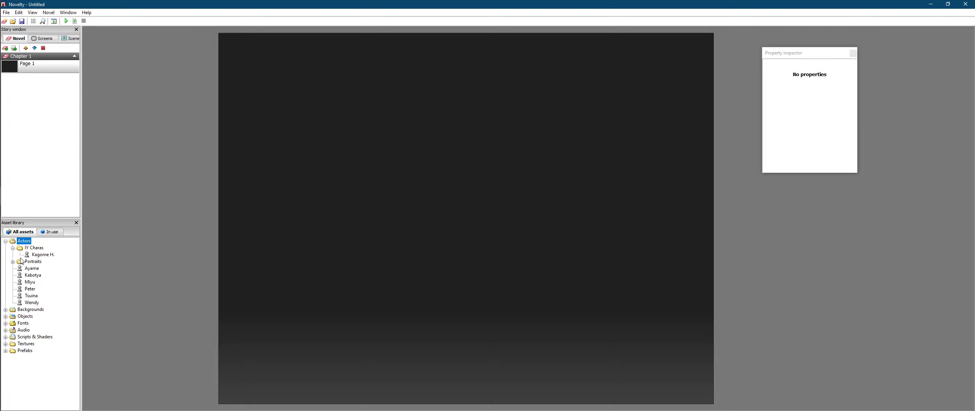
{"action": "left_click", "coordinate": [36, 255]}
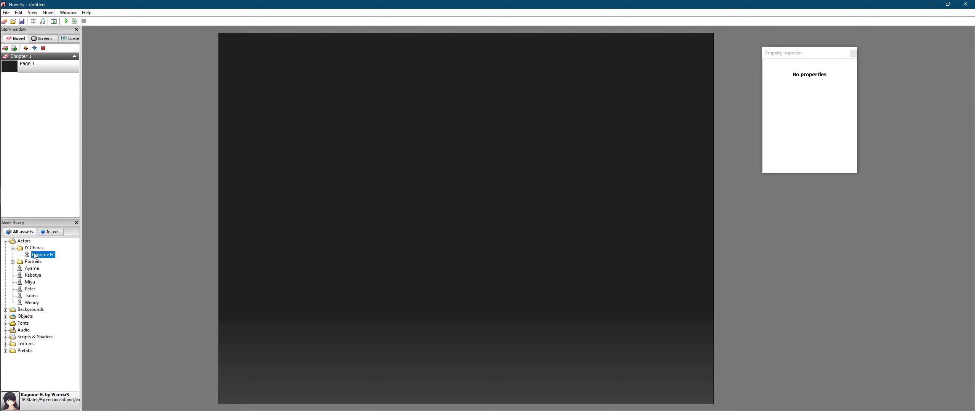
{"action": "left_click", "coordinate": [13, 248]}
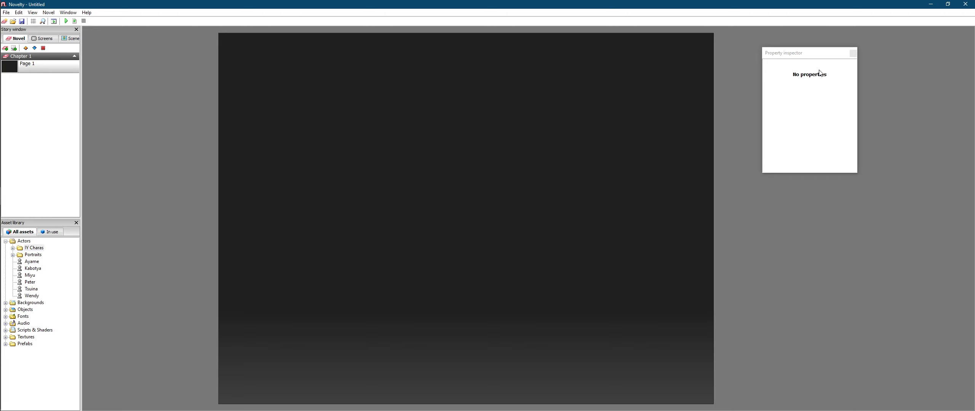
{"action": "left_click", "coordinate": [939, 4]}
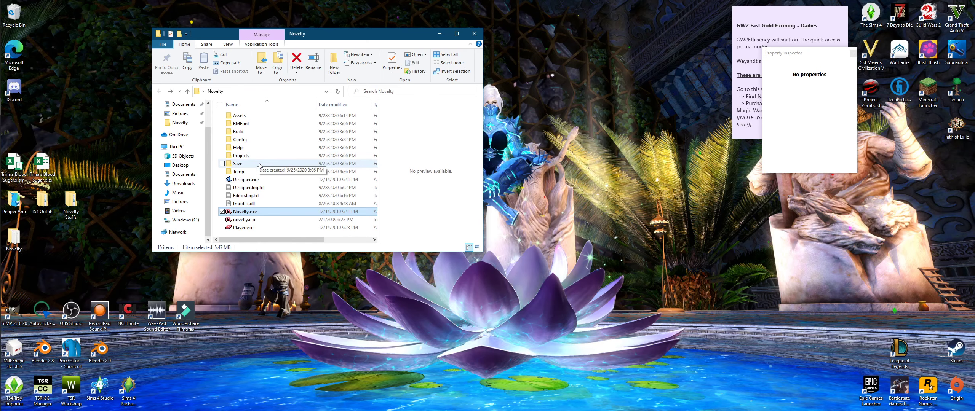
Step: Locate asset.nml in Pictures > InuYasha VN > Characters > Kagome H
{"action": "left_click", "coordinate": [180, 201]}
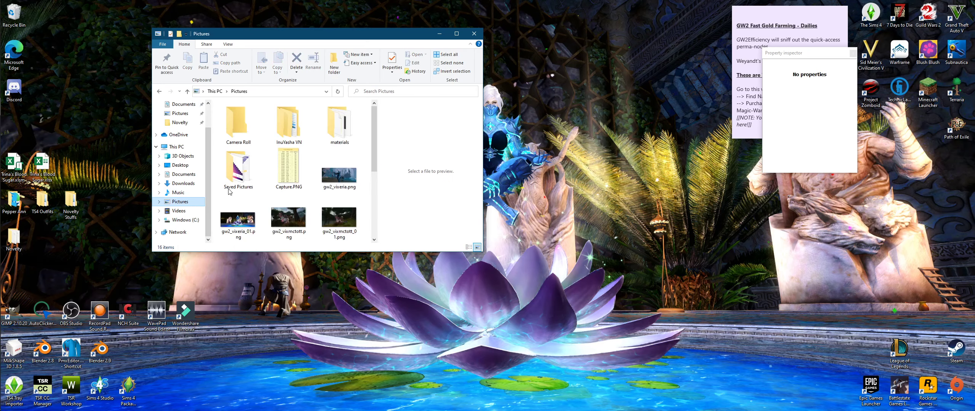
{"action": "double_click", "coordinate": [290, 133]}
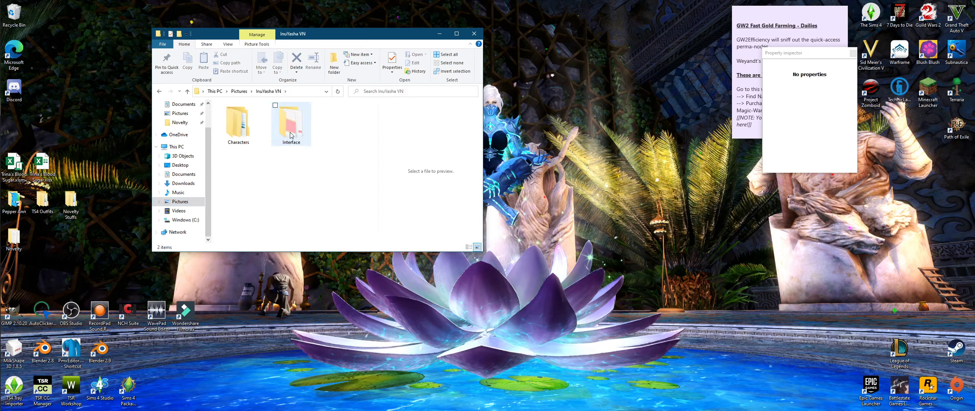
{"action": "double_click", "coordinate": [243, 128]}
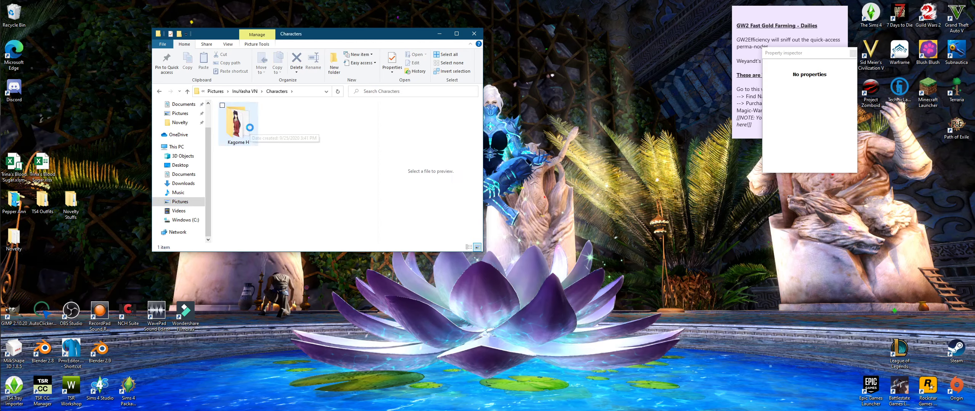
{"action": "double_click", "coordinate": [249, 128]}
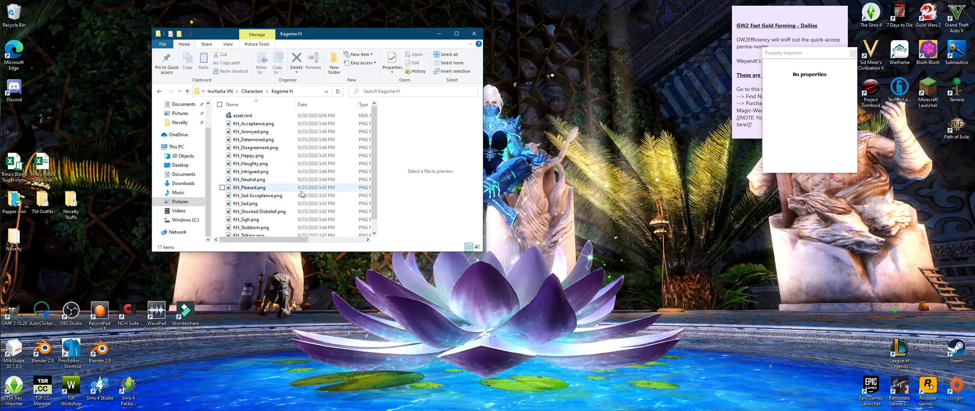
{"action": "scroll", "coordinate": [288, 166], "scroll_direction": "down", "scroll_amount": 1}
{"action": "scroll", "coordinate": [287, 166], "scroll_direction": "up", "scroll_amount": 1}
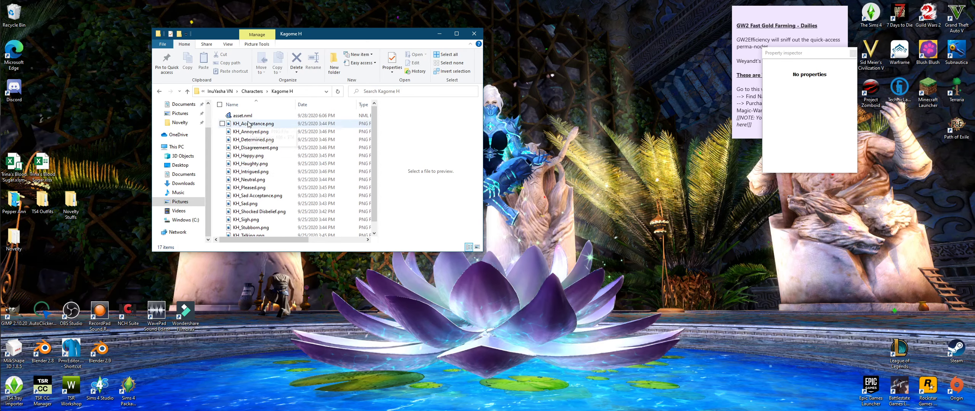
{"action": "left_click", "coordinate": [246, 116]}
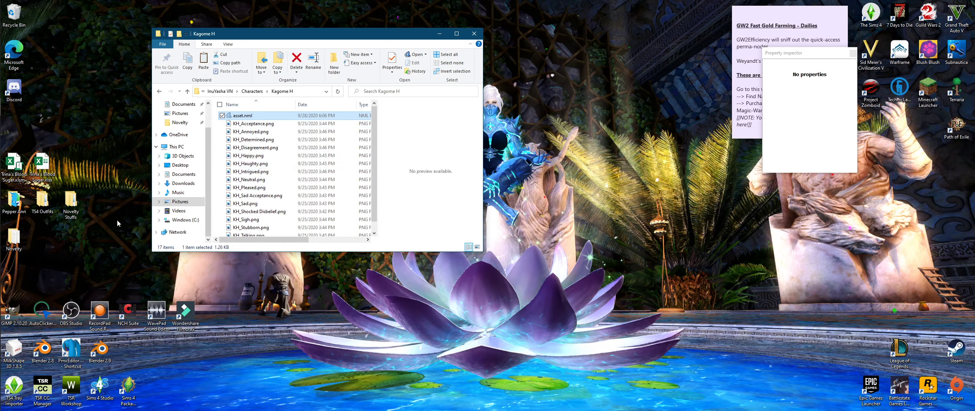
Step: Open the desktop Novelty folder's Assets folder, now holding asset.nml among 33 items
{"action": "left_click", "coordinate": [68, 203]}
{"action": "left_click", "coordinate": [20, 243]}
{"action": "double_click", "coordinate": [20, 243]}
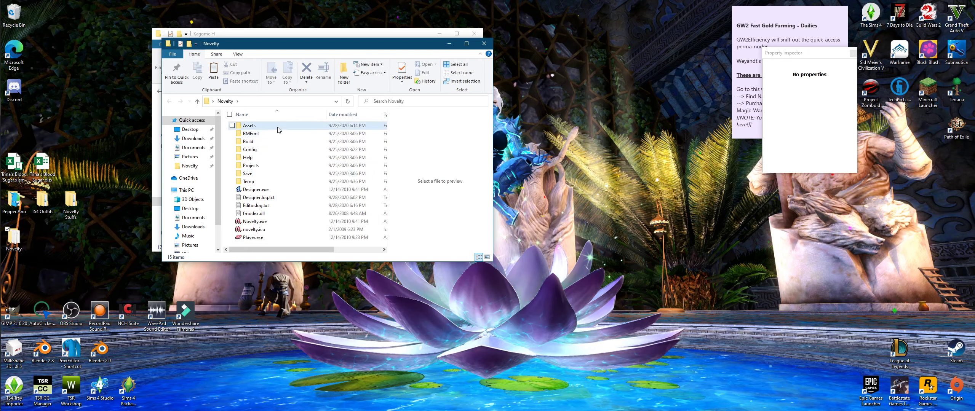
{"action": "left_click", "coordinate": [275, 134]}
{"action": "double_click", "coordinate": [272, 127]}
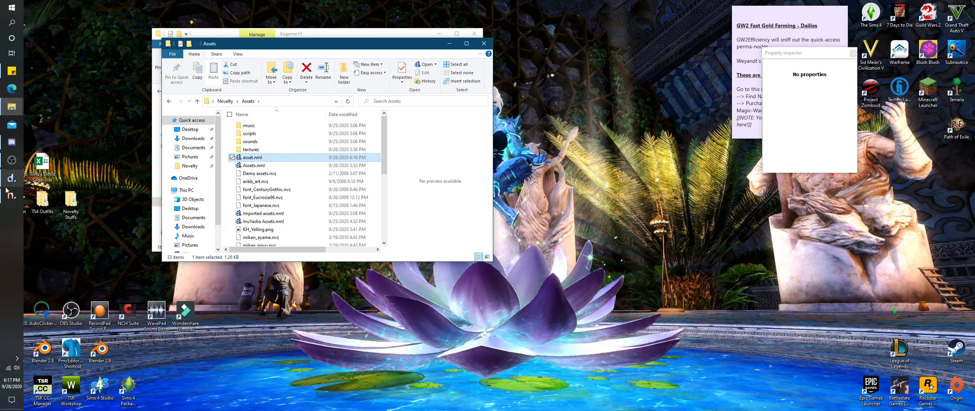
{"action": "left_click", "coordinate": [9, 193]}
Step: Refresh the asset library from an actor's context menu and confirm the refresh
{"action": "right_click", "coordinate": [46, 282]}
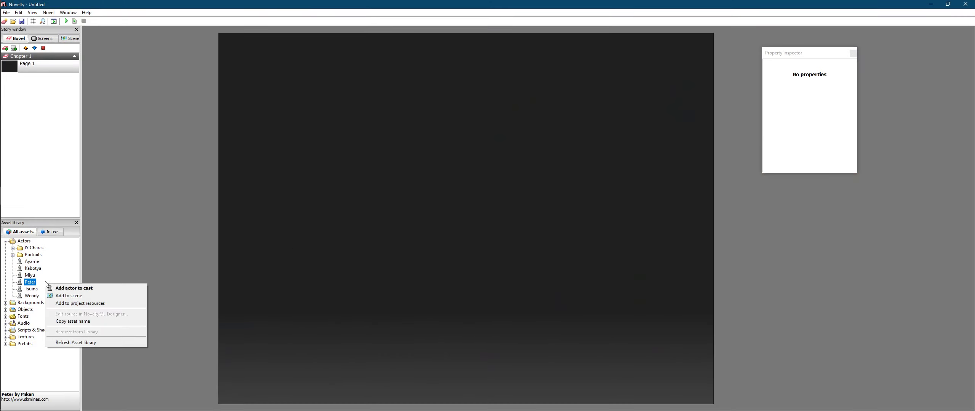
{"action": "left_click", "coordinate": [88, 342]}
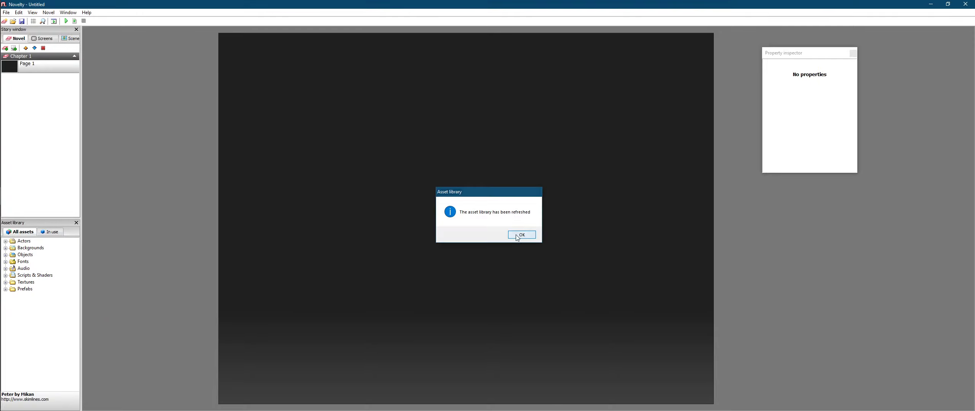
{"action": "left_click", "coordinate": [520, 235]}
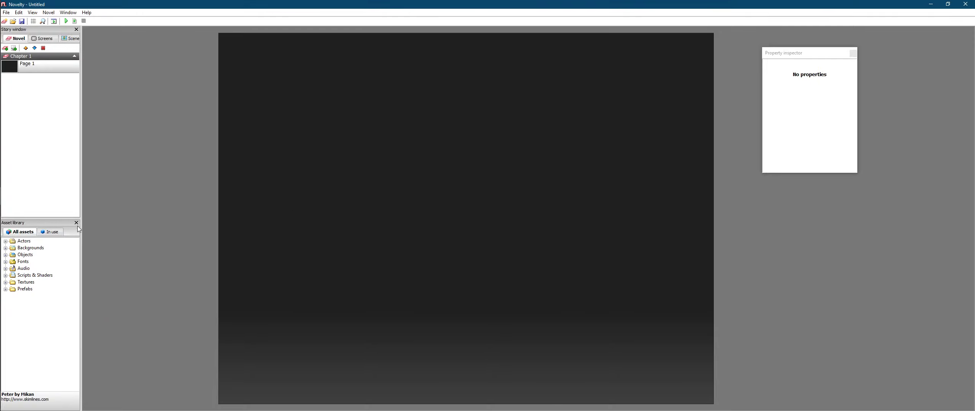
Step: Expand Actors > My Characters > Inuyasha > Female and drag Kagome H. 1 onto the canvas
{"action": "left_click", "coordinate": [6, 241]}
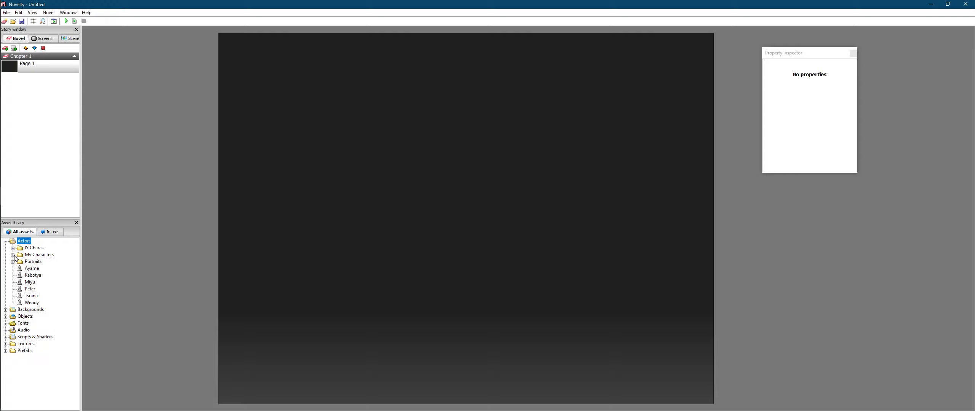
{"action": "left_click", "coordinate": [13, 255]}
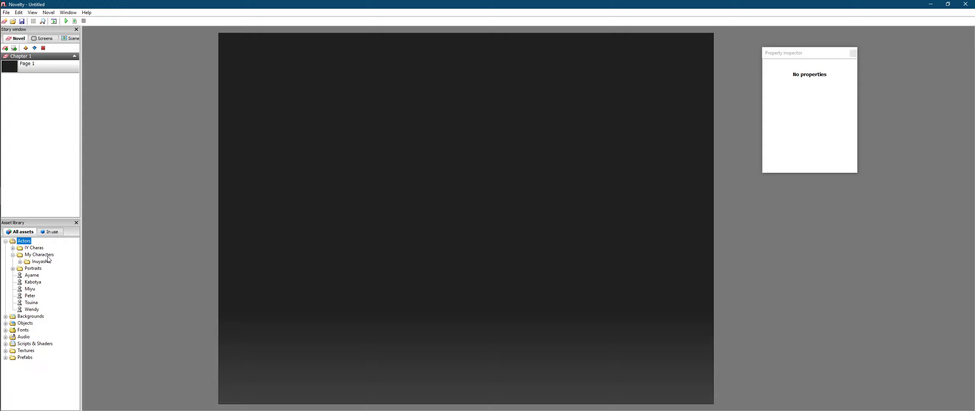
{"action": "left_click", "coordinate": [20, 262]}
{"action": "left_click", "coordinate": [27, 268]}
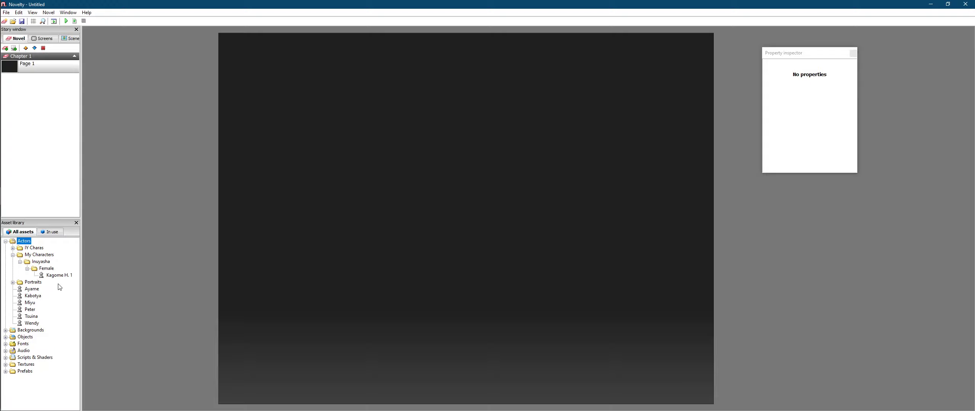
{"action": "left_click", "coordinate": [56, 276]}
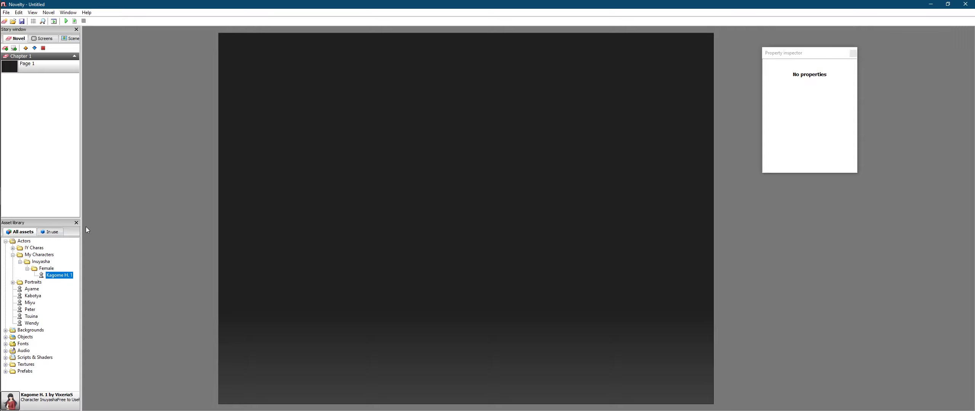
{"action": "left_click_drag", "start_coordinate": [59, 281], "coordinate": [474, 189]}
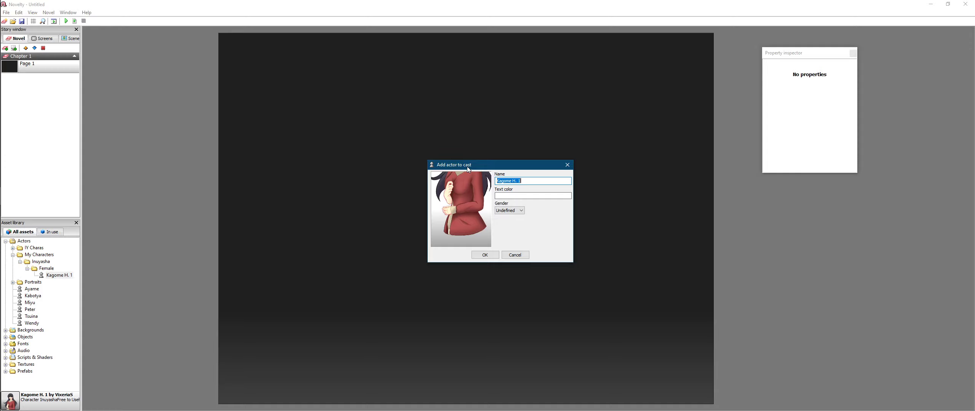
Step: Cancel the cast dialog and add Kagome H. 1 to the scene instead
{"action": "left_click", "coordinate": [515, 255]}
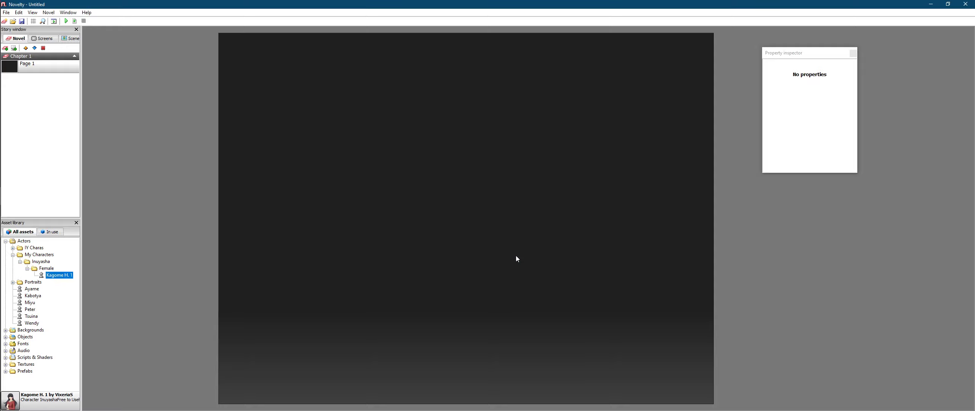
{"action": "right_click", "coordinate": [63, 275]}
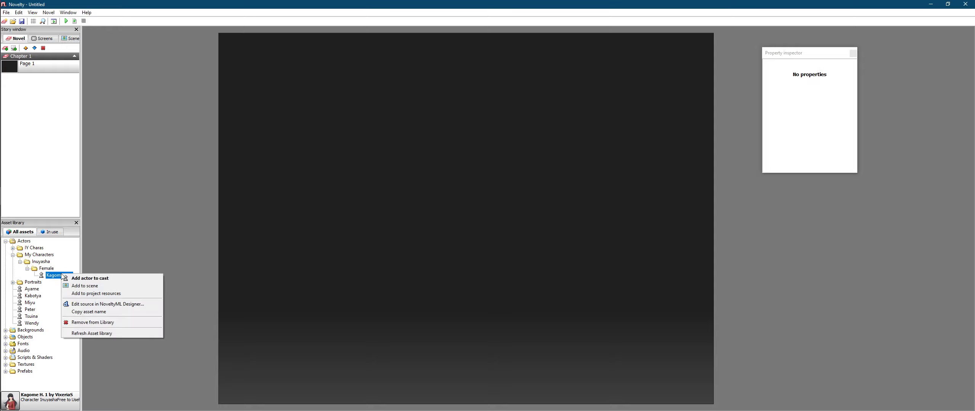
{"action": "left_click", "coordinate": [99, 286]}
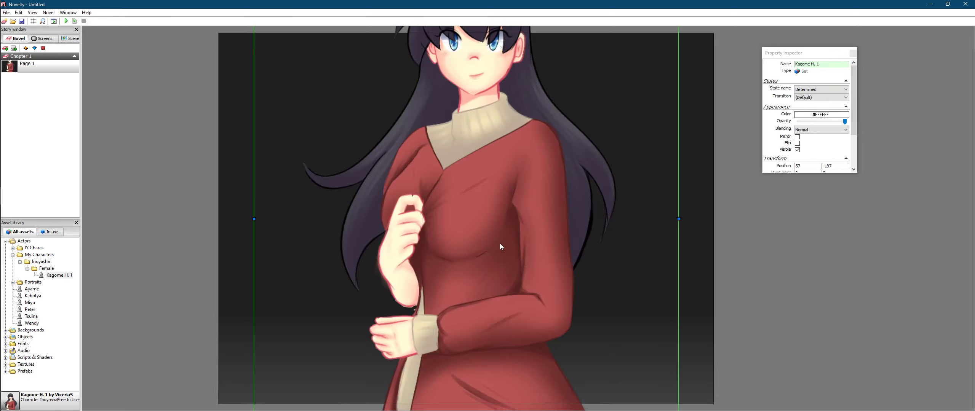
Step: Shrink Kagome H. 1 and move her to the lower right of Page 1, around 488, 233
{"action": "scroll", "coordinate": [501, 240], "scroll_direction": "down", "scroll_amount": 3}
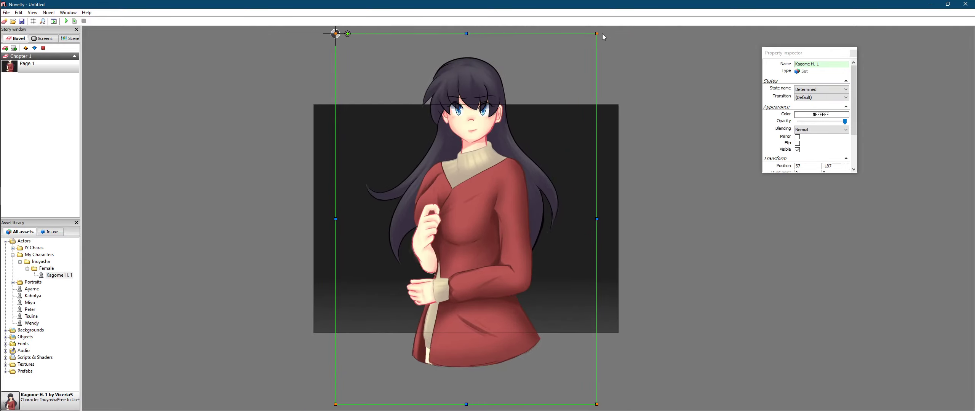
{"action": "left_click_drag", "start_coordinate": [597, 33], "coordinate": [444, 35]}
{"action": "left_click_drag", "start_coordinate": [379, 128], "coordinate": [543, 286]}
{"action": "scroll", "coordinate": [536, 284], "scroll_direction": "up", "scroll_amount": 3}
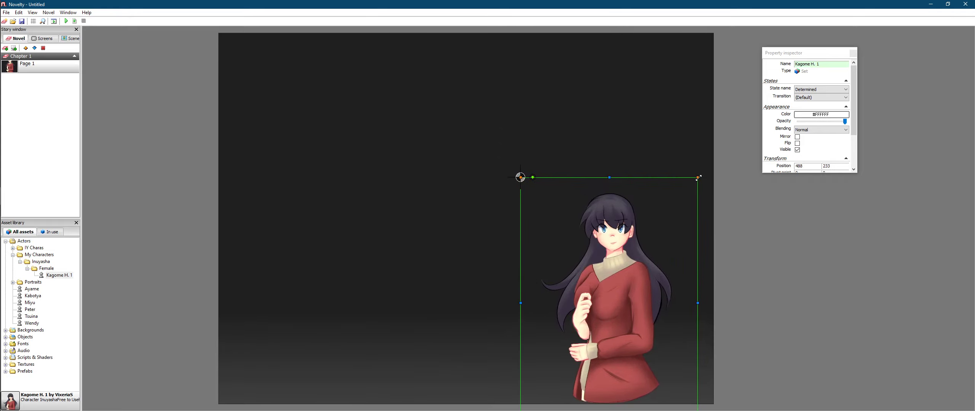
{"action": "scroll", "coordinate": [629, 233], "scroll_direction": "up", "scroll_amount": 2}
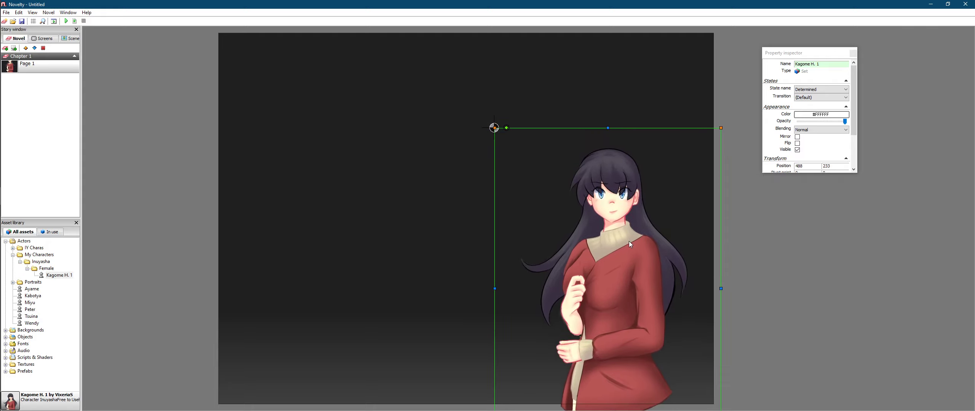
{"action": "left_click", "coordinate": [339, 231]}
{"action": "mouse_move", "coordinate": [1, 294]}
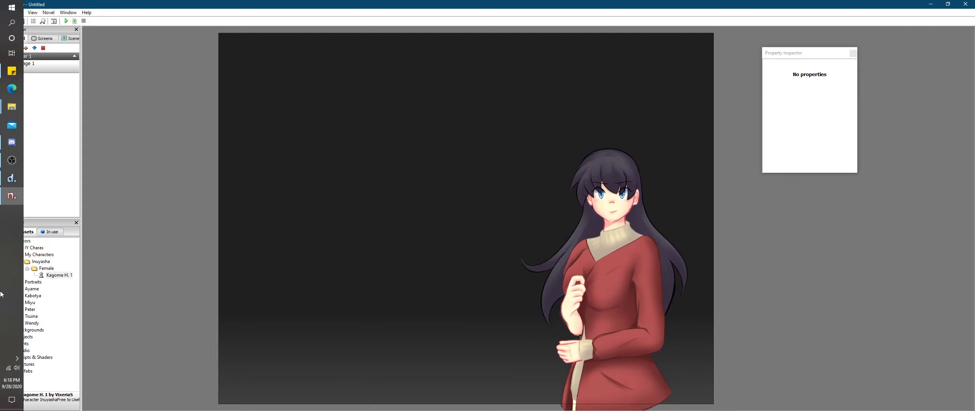
Step: Cast Kagome H. 1 with pink text colour (255, 0, 128) and Female gender
{"action": "left_click", "coordinate": [57, 276]}
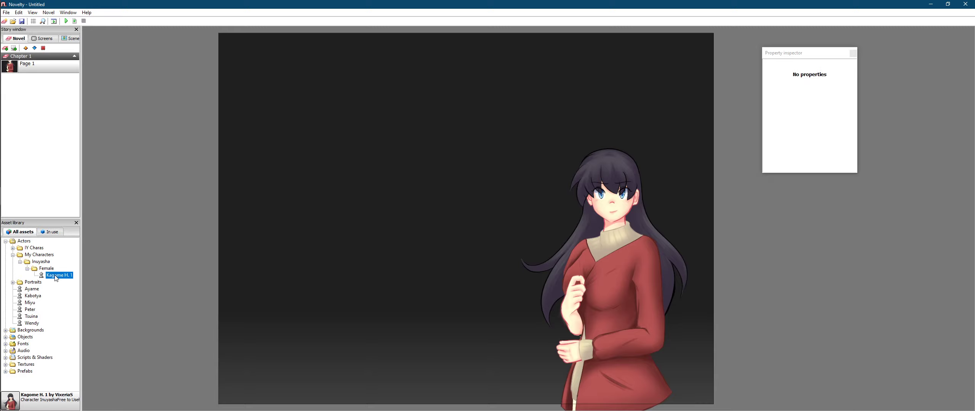
{"action": "double_click", "coordinate": [56, 276]}
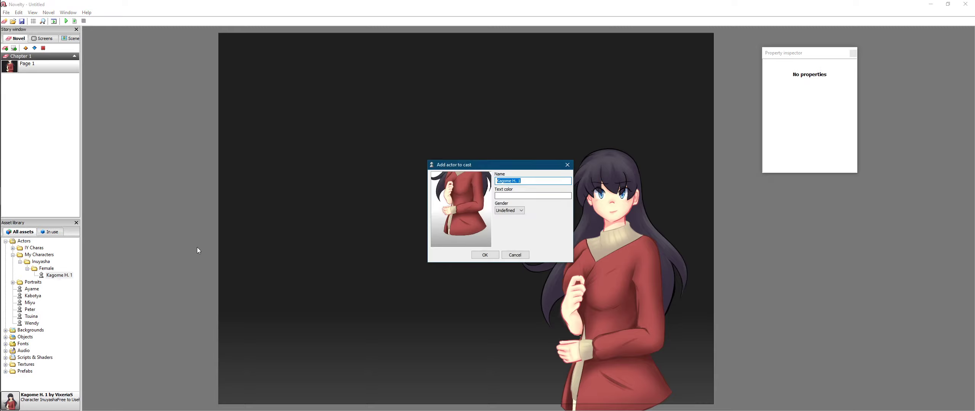
{"action": "left_click", "coordinate": [507, 196]}
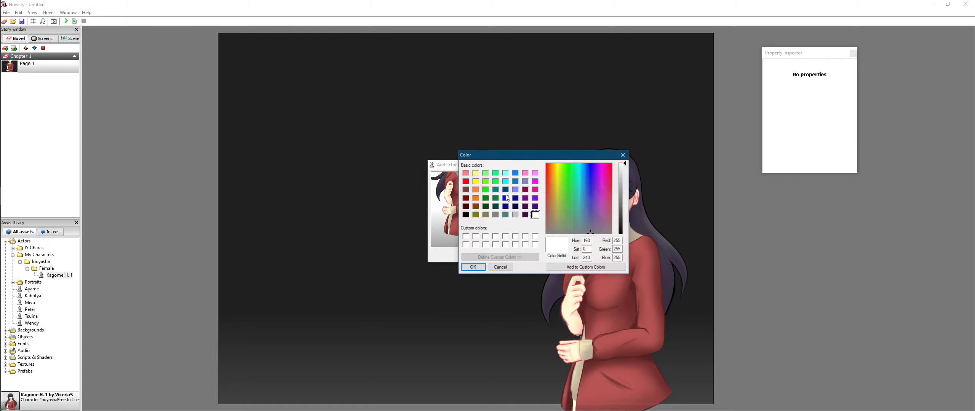
{"action": "left_click", "coordinate": [535, 189]}
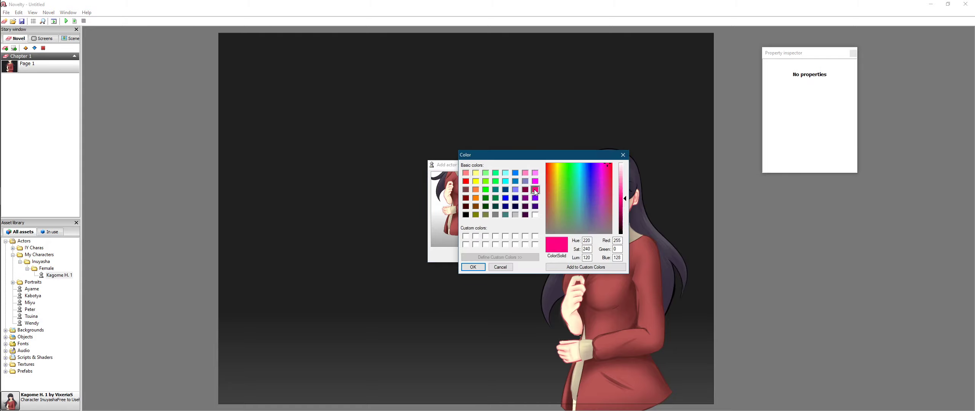
{"action": "left_click", "coordinate": [474, 267]}
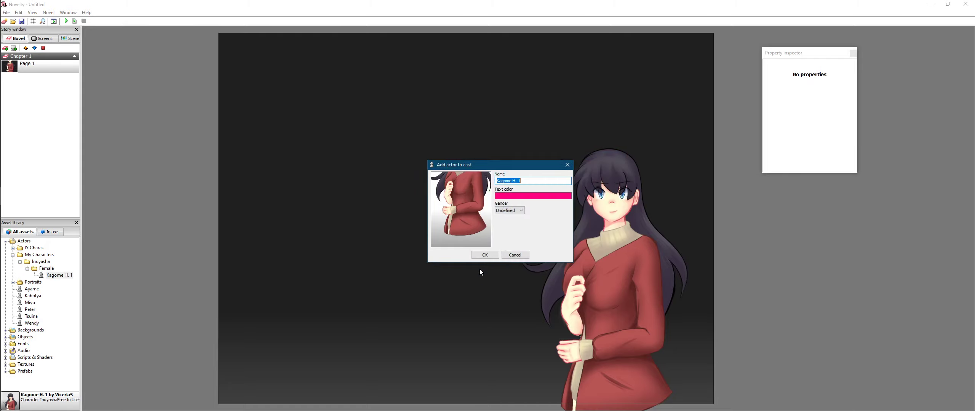
{"action": "left_click", "coordinate": [510, 227]}
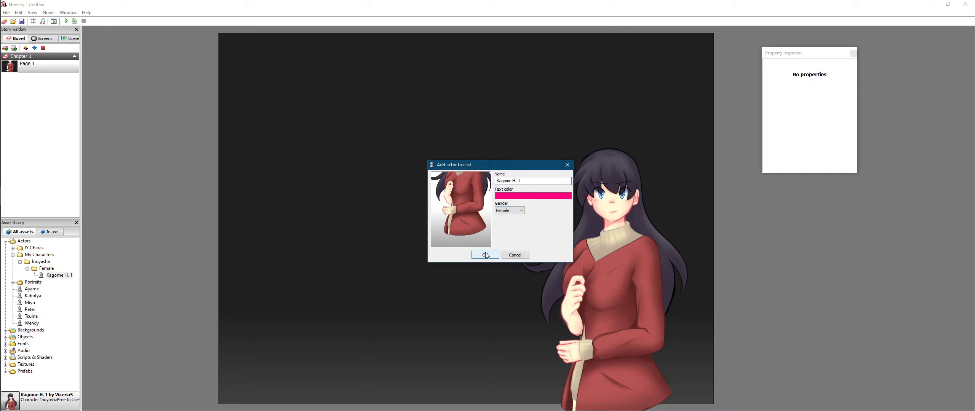
{"action": "left_click", "coordinate": [485, 253]}
{"action": "left_click", "coordinate": [337, 277]}
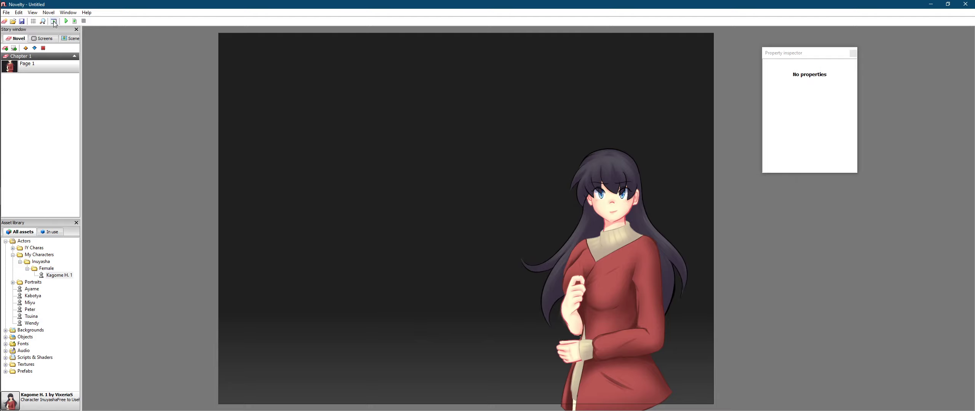
{"action": "left_click", "coordinate": [68, 12]}
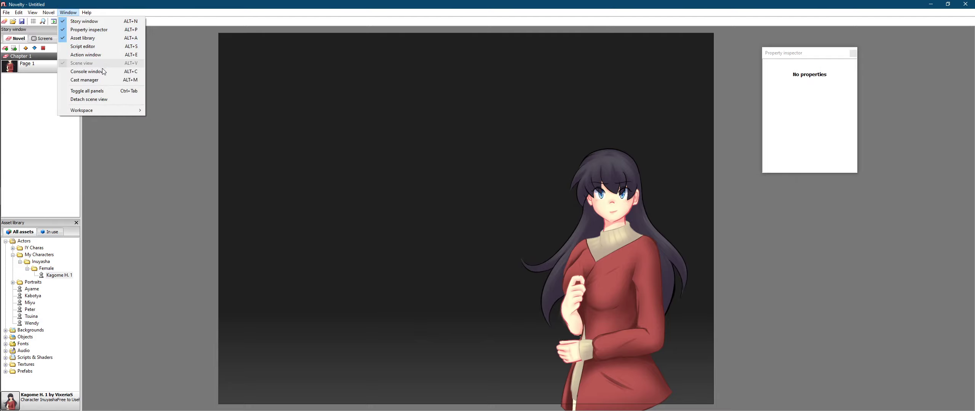
{"action": "left_click", "coordinate": [99, 80]}
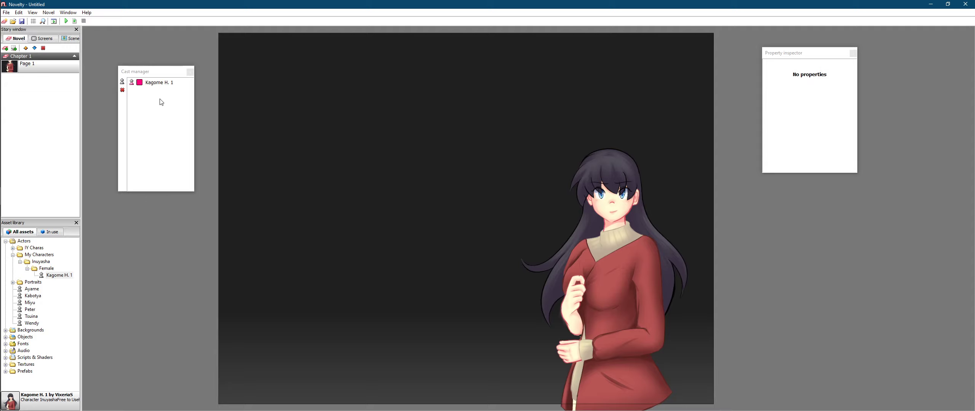
{"action": "left_click", "coordinate": [144, 84]}
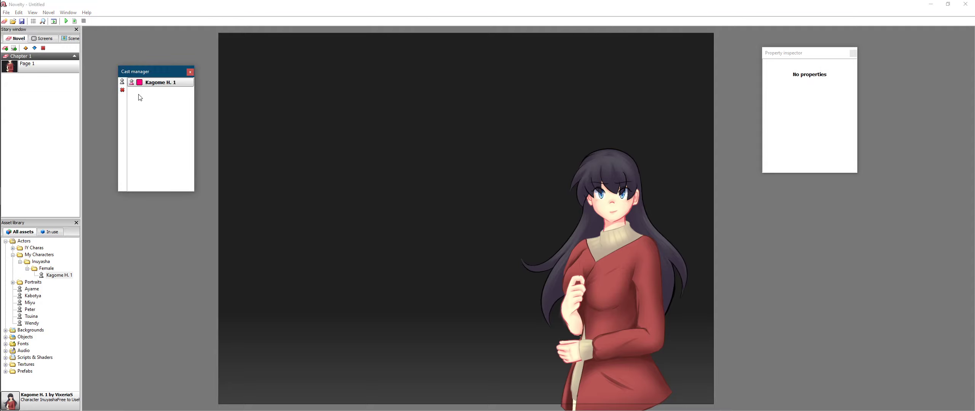
{"action": "left_click", "coordinate": [190, 72]}
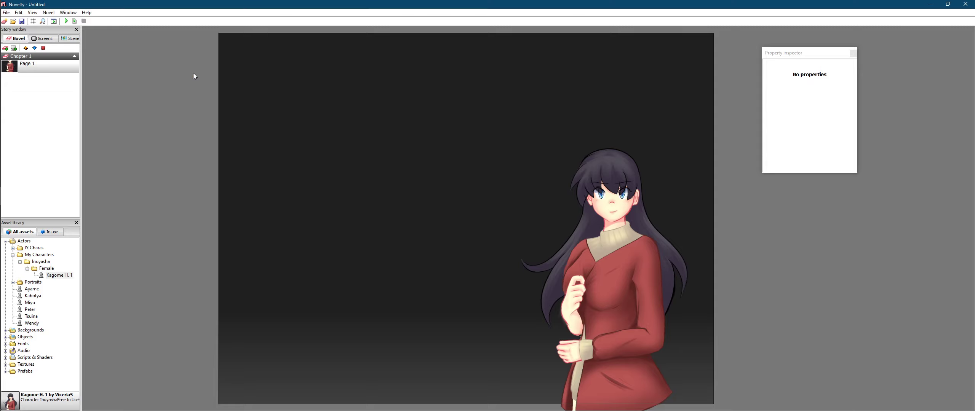
{"action": "left_click", "coordinate": [48, 276]}
{"action": "left_click", "coordinate": [68, 12]}
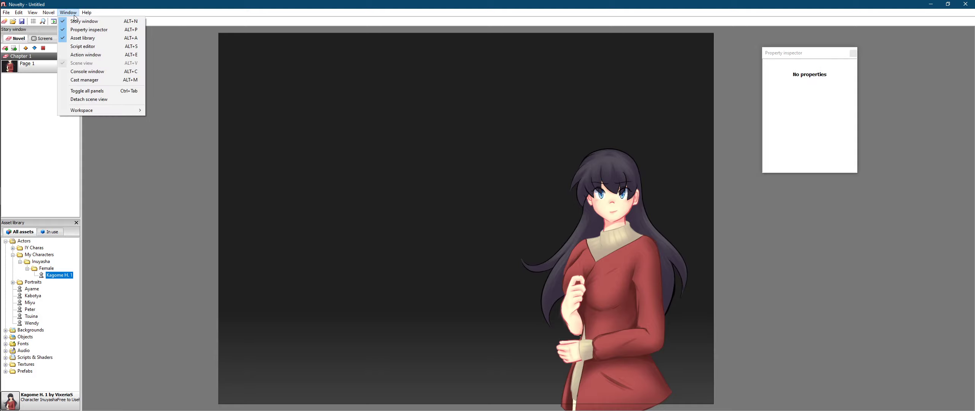
Step: Insert a Story > Enter actor action on Page 1
{"action": "left_click", "coordinate": [93, 54]}
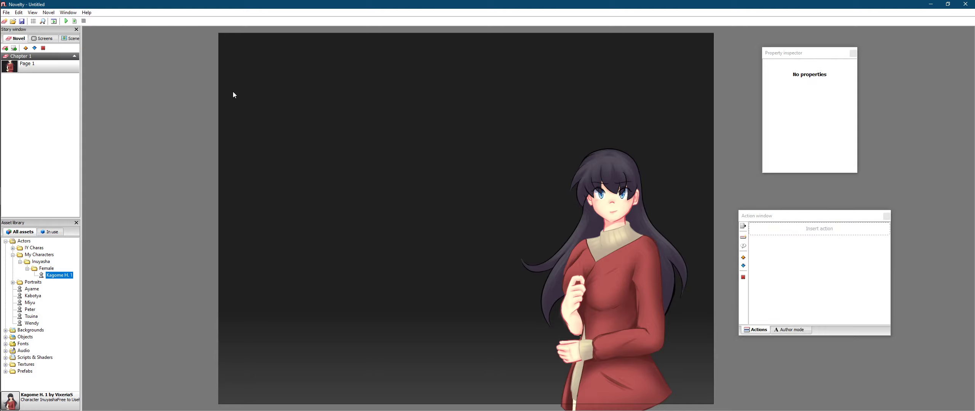
{"action": "left_click", "coordinate": [745, 237]}
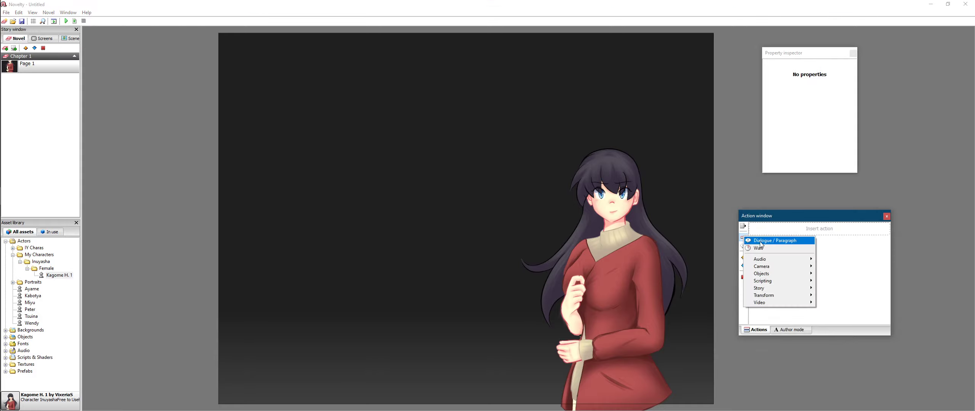
{"action": "mouse_move", "coordinate": [785, 271]}
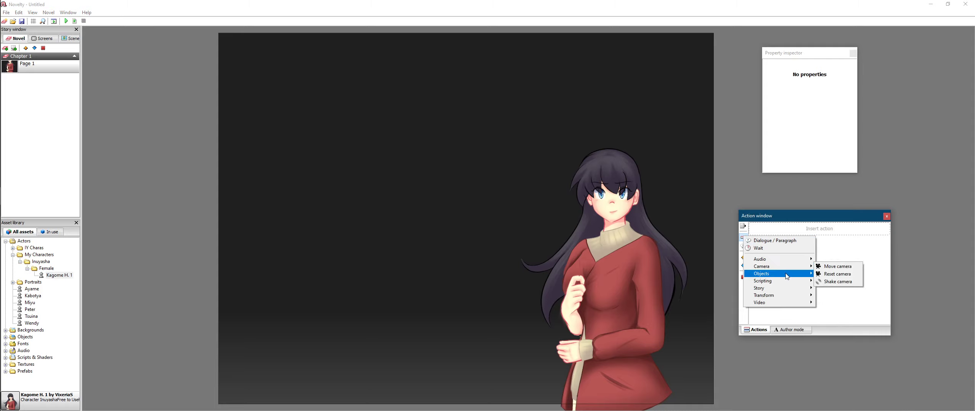
{"action": "mouse_move", "coordinate": [783, 292]}
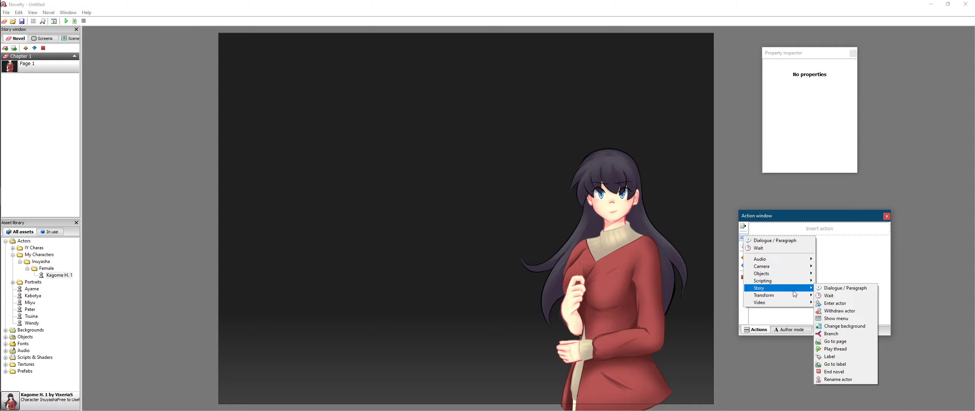
{"action": "left_click", "coordinate": [853, 304]}
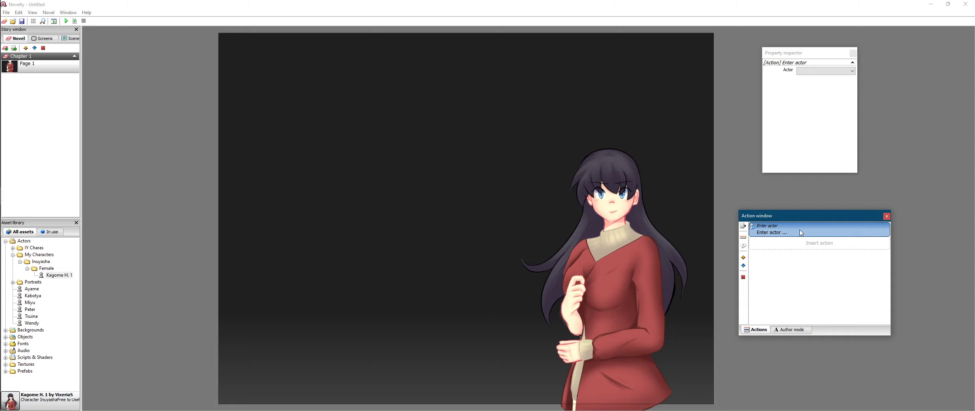
Step: Choose Kagome H. 1 as the Enter actor action's actor, entering at the center
{"action": "left_click", "coordinate": [806, 71]}
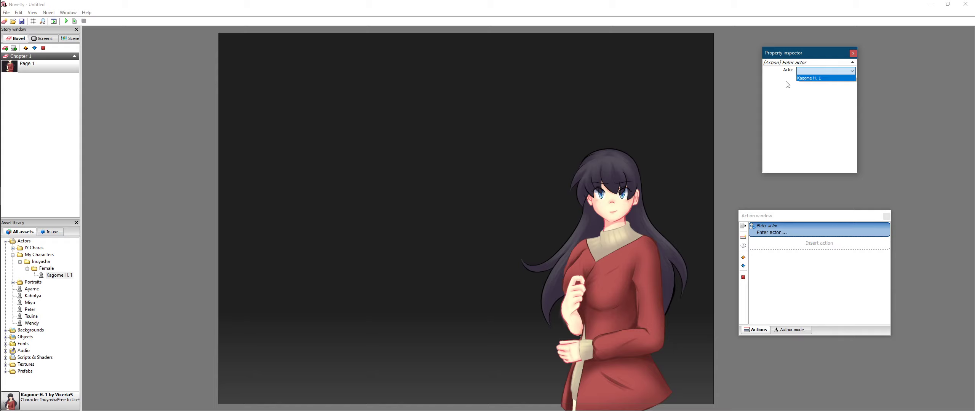
{"action": "left_click", "coordinate": [824, 78]}
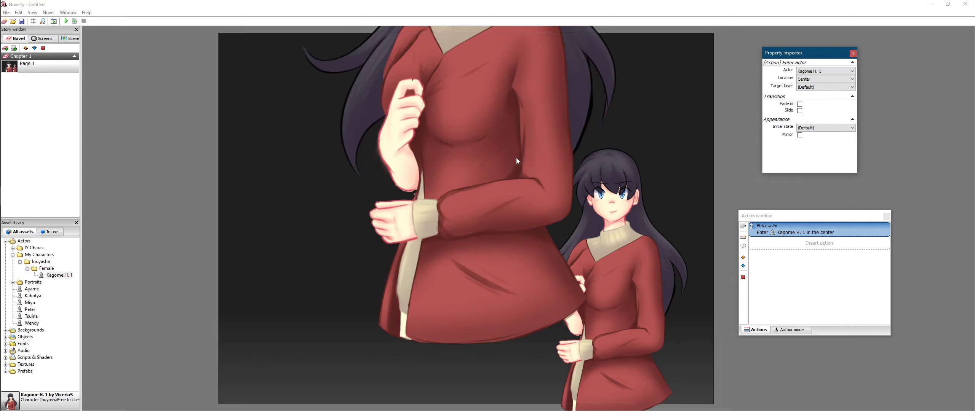
{"action": "left_click", "coordinate": [479, 110]}
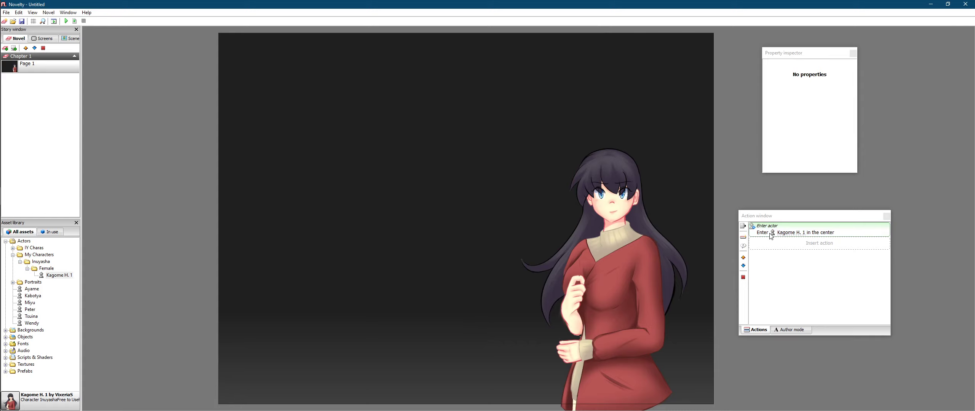
Step: Set the Enter actor action's entry location to Custom position after trying Left, Center and Right
{"action": "left_click", "coordinate": [791, 233]}
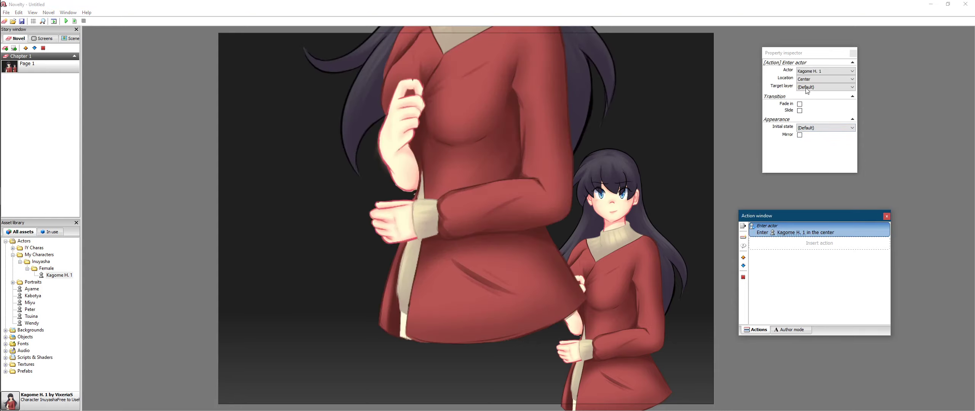
{"action": "left_click", "coordinate": [839, 88]}
{"action": "left_click", "coordinate": [839, 88]}
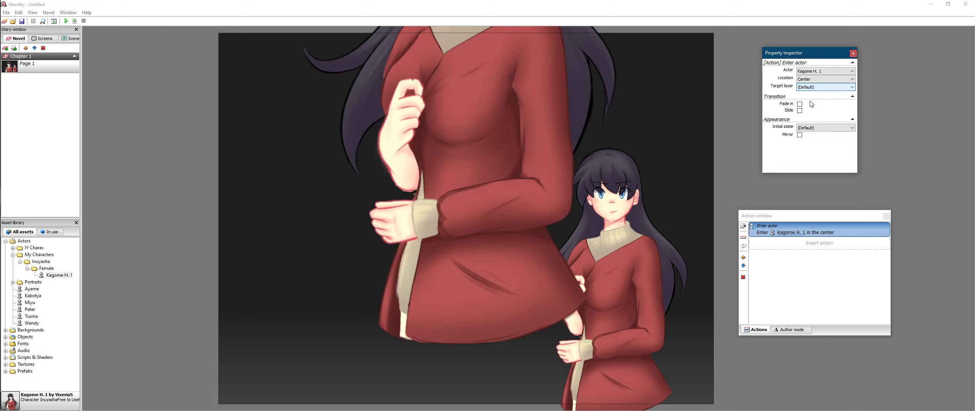
{"action": "left_click", "coordinate": [819, 129]}
{"action": "left_click", "coordinate": [819, 134]}
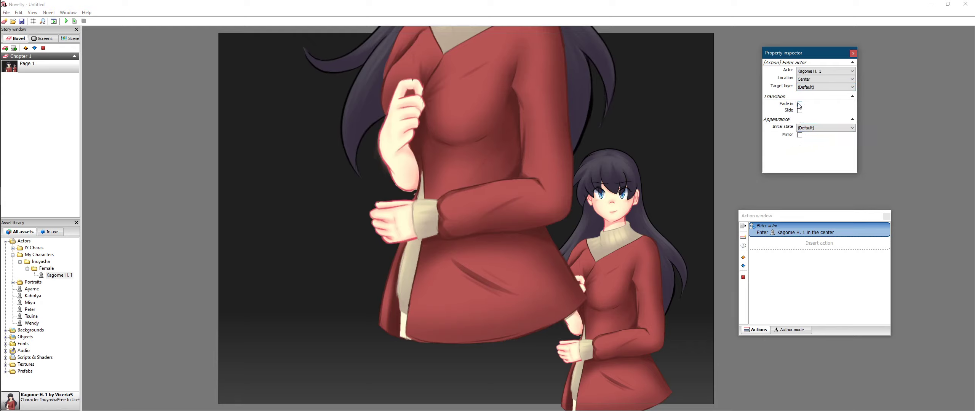
{"action": "left_click", "coordinate": [819, 79]}
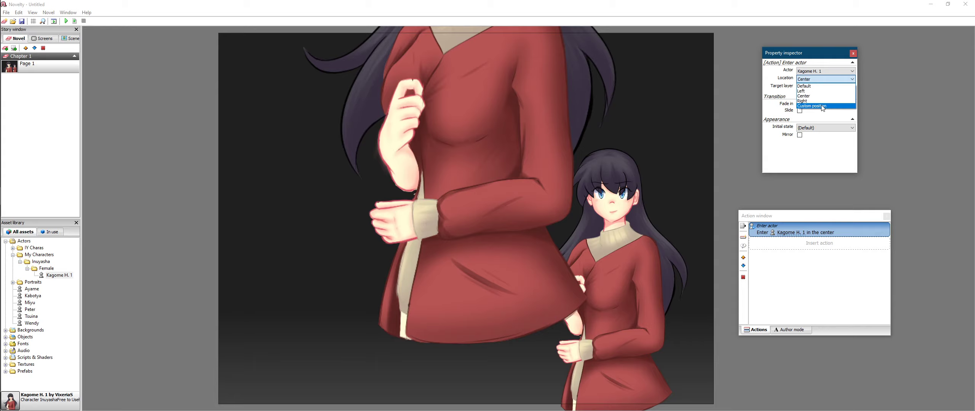
{"action": "left_click", "coordinate": [822, 91]}
{"action": "left_click", "coordinate": [817, 80]}
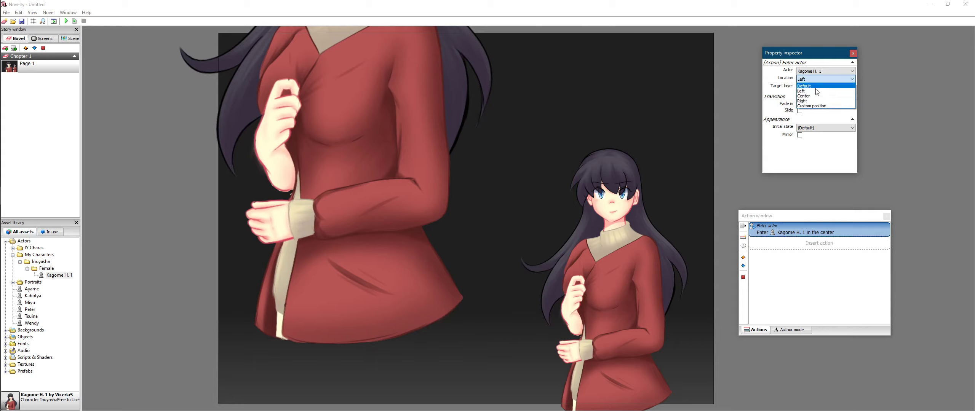
{"action": "left_click", "coordinate": [816, 95]}
{"action": "left_click", "coordinate": [813, 78]}
{"action": "left_click", "coordinate": [815, 100]}
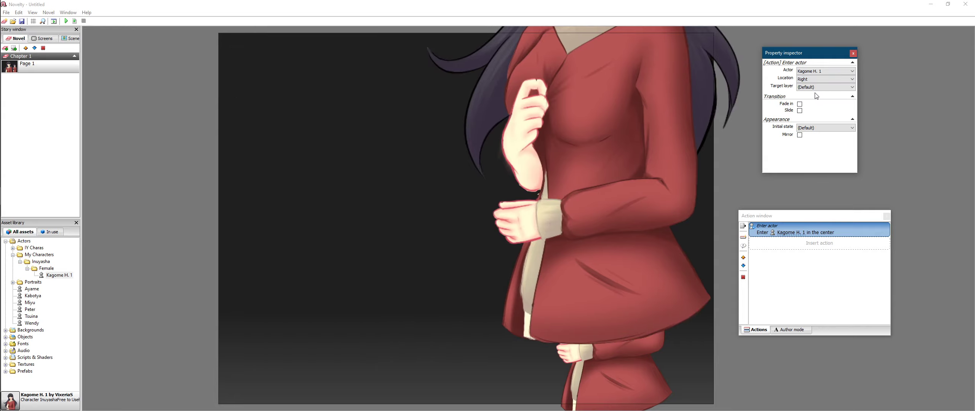
{"action": "left_click", "coordinate": [819, 79]}
{"action": "left_click", "coordinate": [820, 101]}
{"action": "left_click", "coordinate": [820, 80]}
{"action": "left_click", "coordinate": [815, 106]}
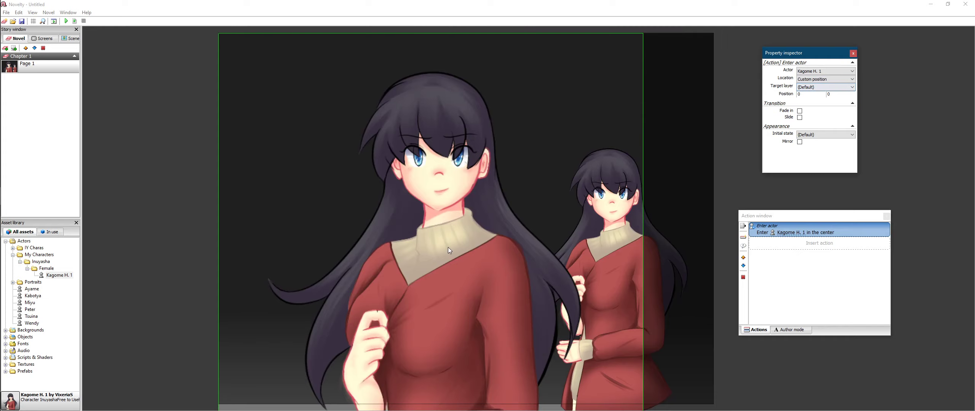
Step: Drag the actor preview to place the custom entry point at -106, -9
{"action": "left_click_drag", "start_coordinate": [448, 246], "coordinate": [375, 256]}
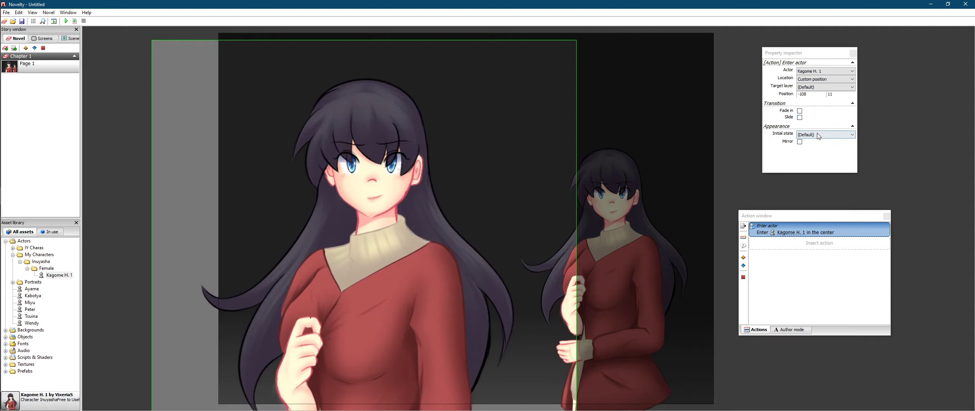
{"action": "left_click_drag", "start_coordinate": [451, 171], "coordinate": [411, 149]}
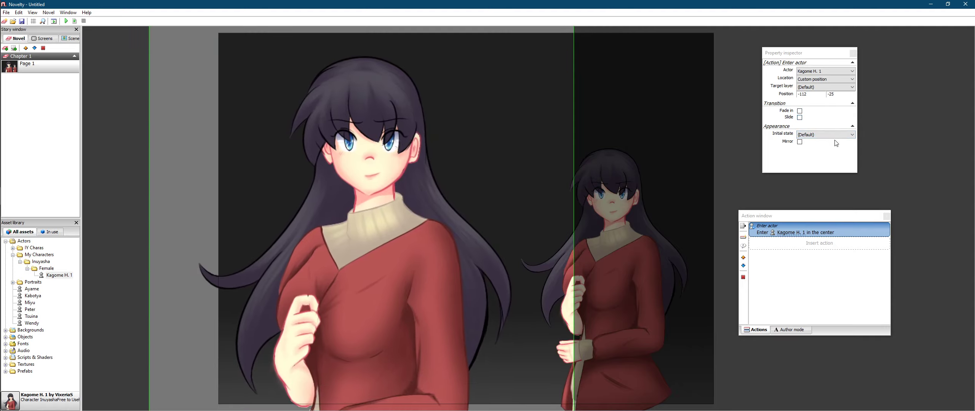
{"action": "left_click_drag", "start_coordinate": [407, 182], "coordinate": [437, 186]}
{"action": "scroll", "coordinate": [407, 239], "scroll_direction": "down", "scroll_amount": 3}
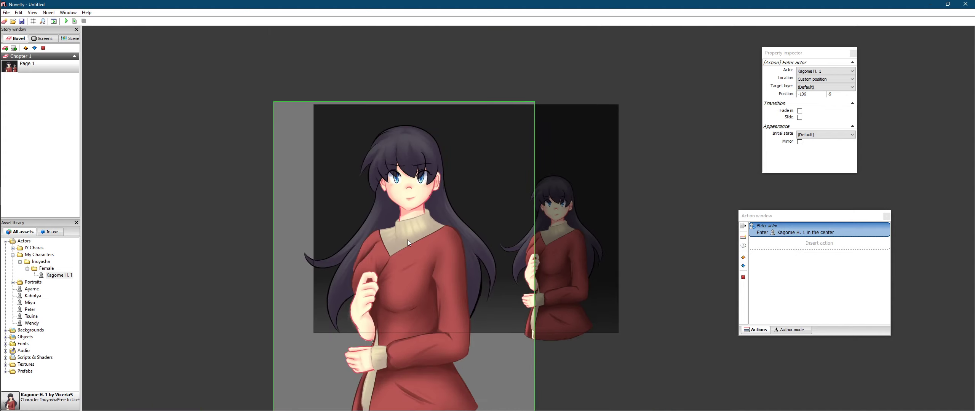
{"action": "scroll", "coordinate": [398, 287], "scroll_direction": "up", "scroll_amount": 2}
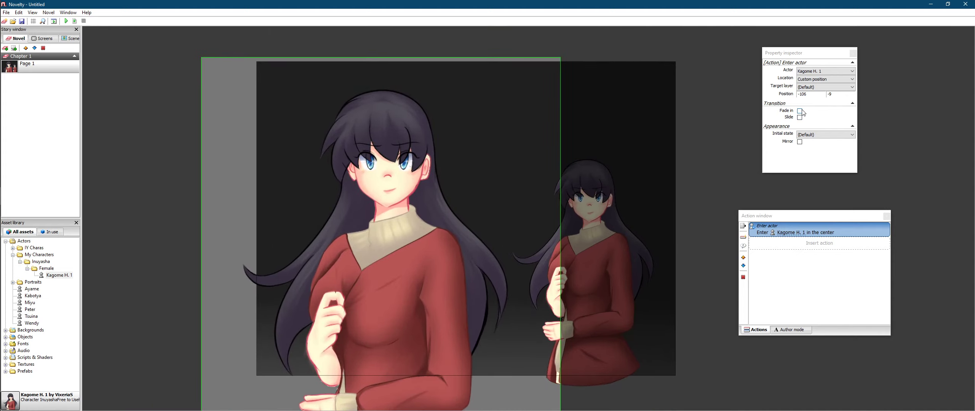
{"action": "left_click", "coordinate": [836, 87]}
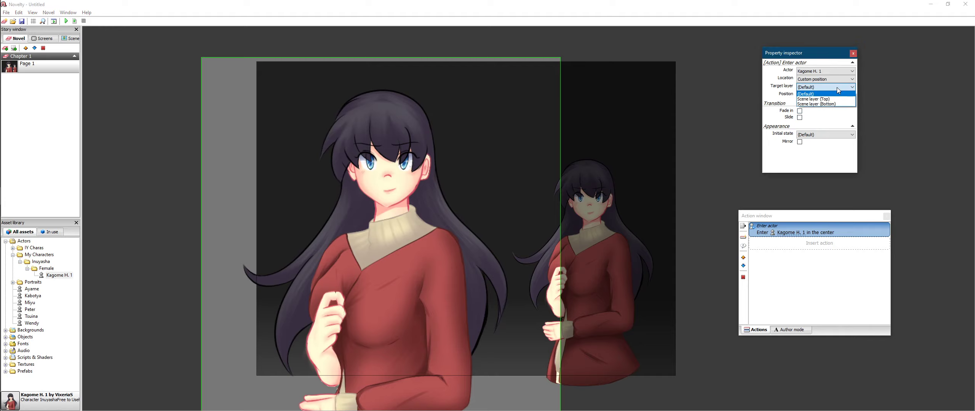
{"action": "left_click", "coordinate": [827, 94]}
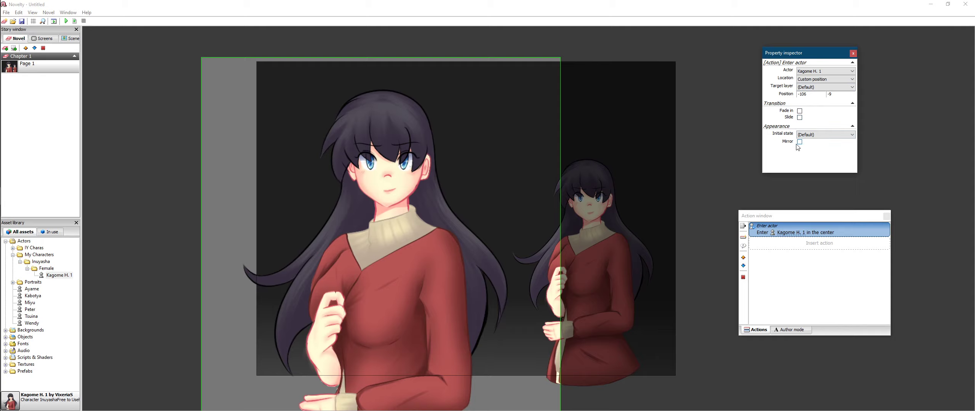
{"action": "left_click", "coordinate": [711, 142]}
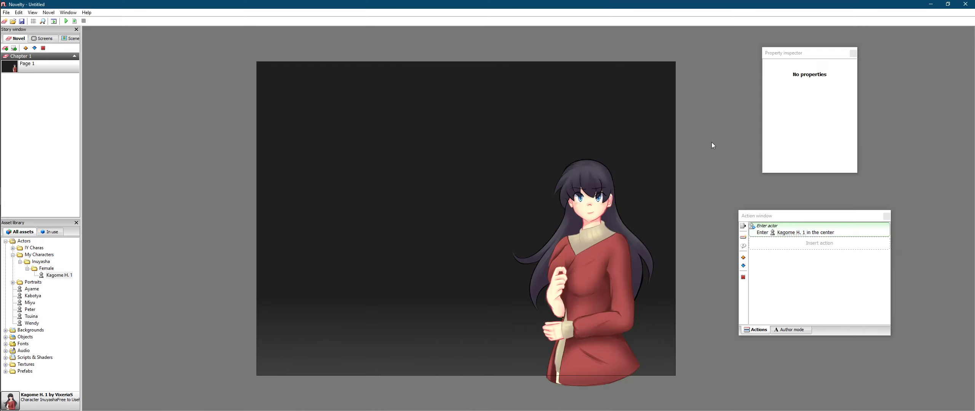
Step: Move Kagome H. 1 to 210, 62 on stage and shift the Property inspector further left
{"action": "left_click", "coordinate": [591, 229]}
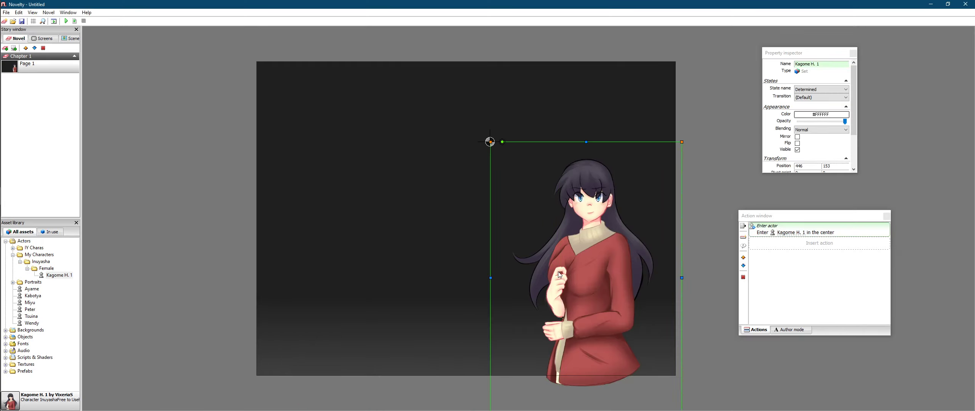
{"action": "left_click_drag", "start_coordinate": [562, 274], "coordinate": [436, 225]}
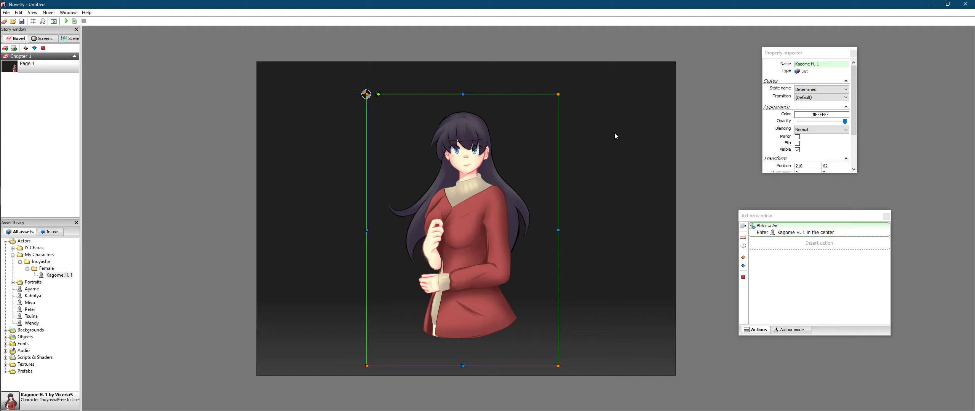
{"action": "left_click", "coordinate": [823, 57]}
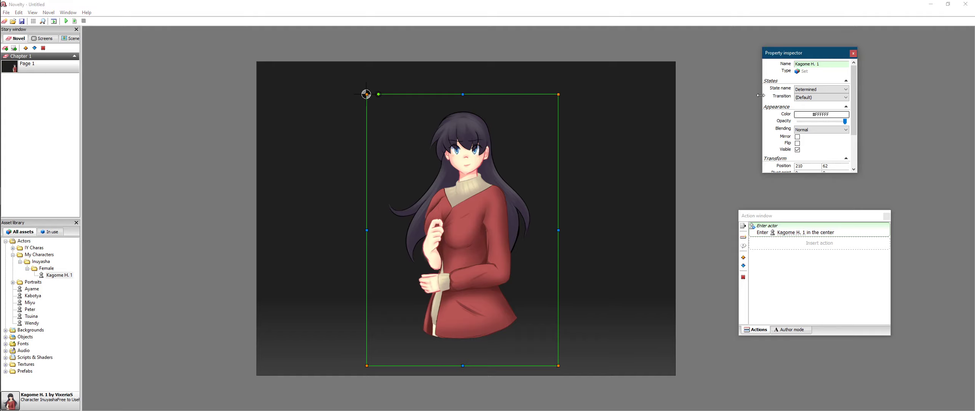
{"action": "left_click_drag", "start_coordinate": [806, 57], "coordinate": [732, 72]}
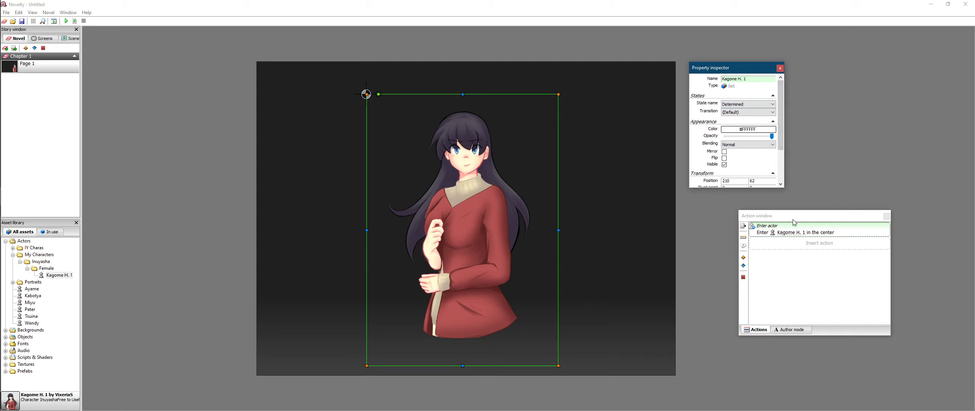